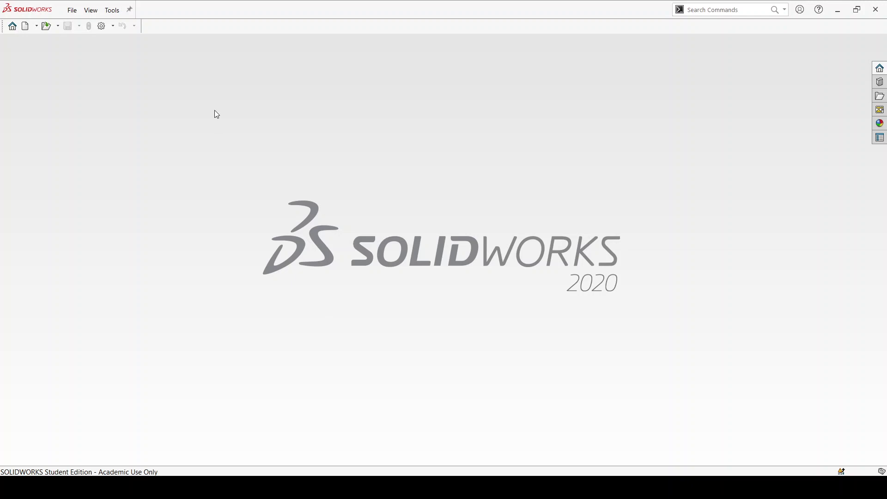
Create a new part document and start Sketch1 on the Front plane.
left_click(73, 10)
left_click(79, 26)
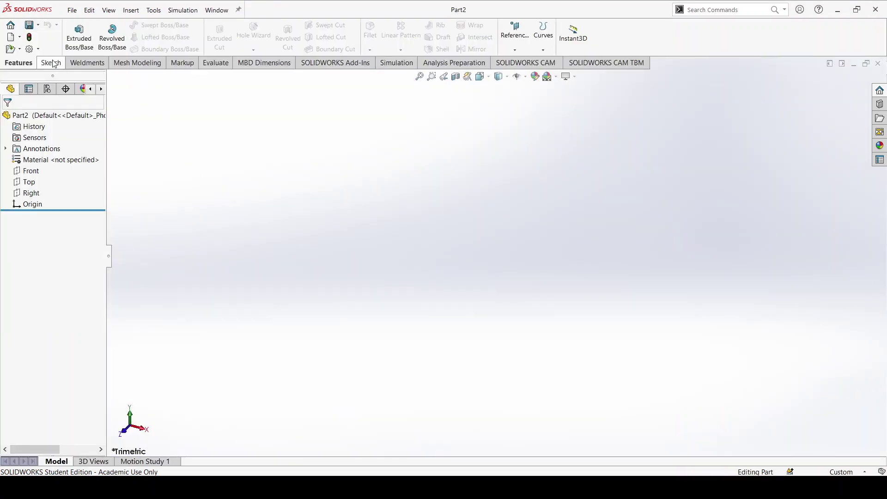
left_click(50, 62)
left_click(74, 33)
left_click(443, 175)
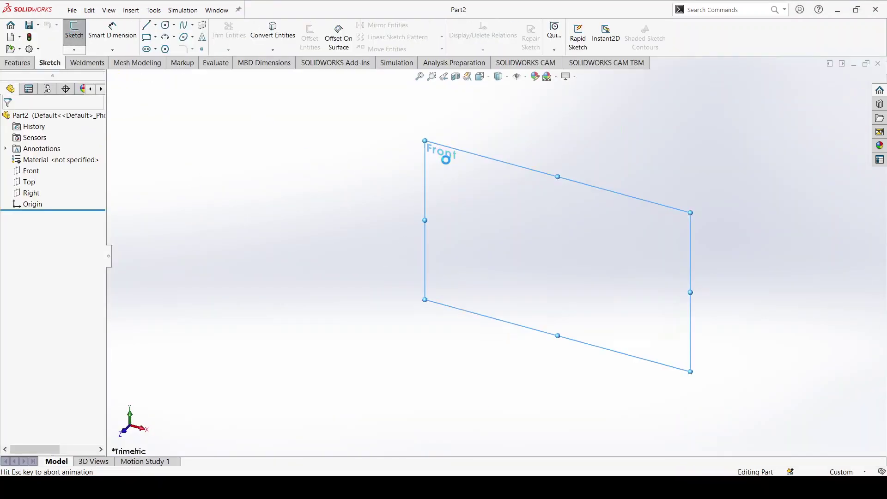
Draw the closed profile from the origin: right edge up, short top, sloped edge, left edge, bottom.
left_click(147, 26)
left_click(497, 256)
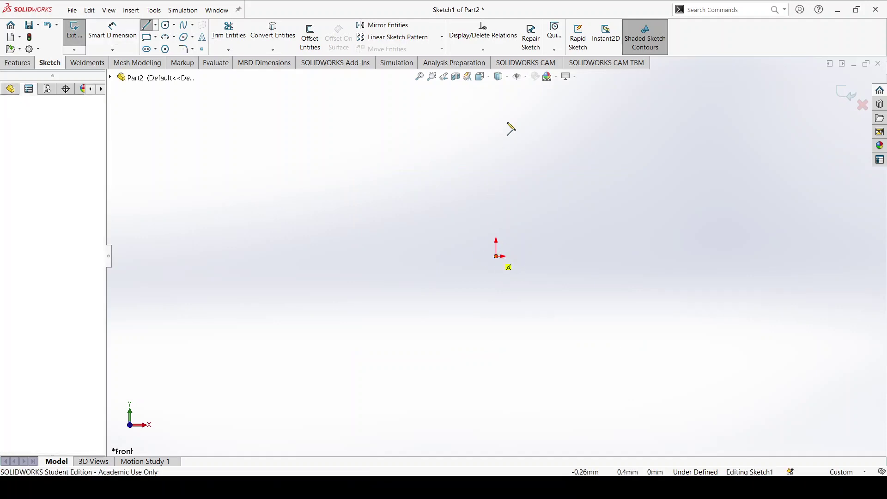
left_click(496, 94)
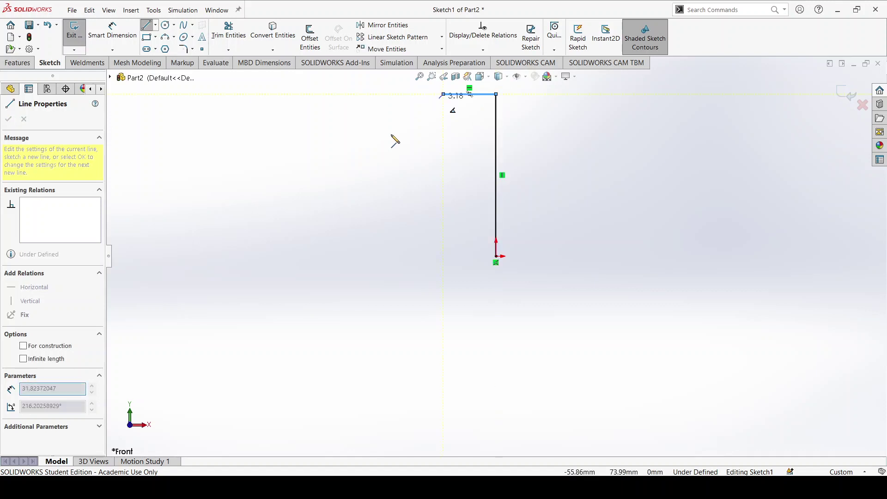
left_click(443, 95)
left_click(375, 156)
left_click(375, 256)
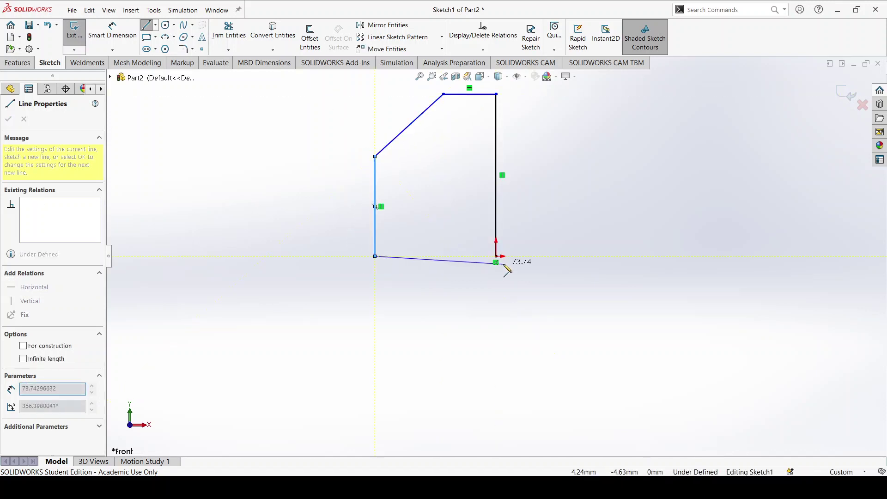
left_click(497, 256)
scroll(483, 223, "up", 2)
scroll(519, 217, "down", 2)
key("Escape")
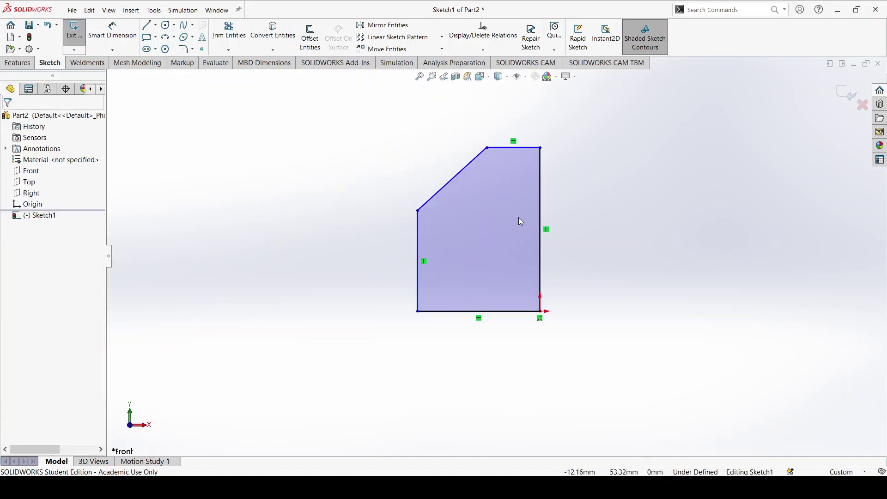
scroll(518, 218, "down", 2)
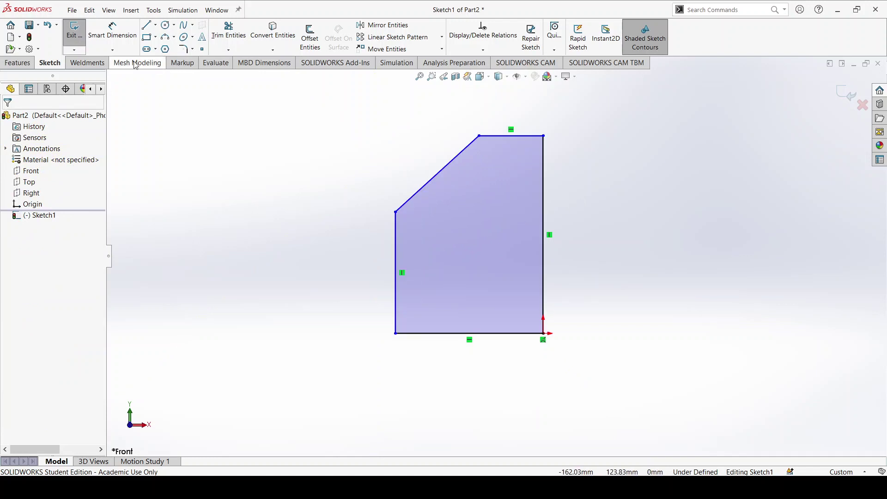
Dimension the sloped edge at 40° from the left edge.
left_click(112, 30)
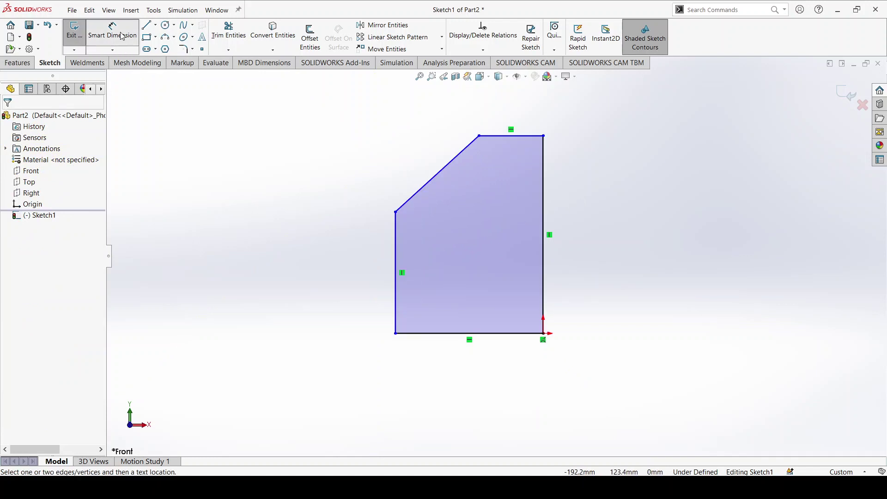
left_click(397, 242)
left_click(467, 147)
left_click(447, 120)
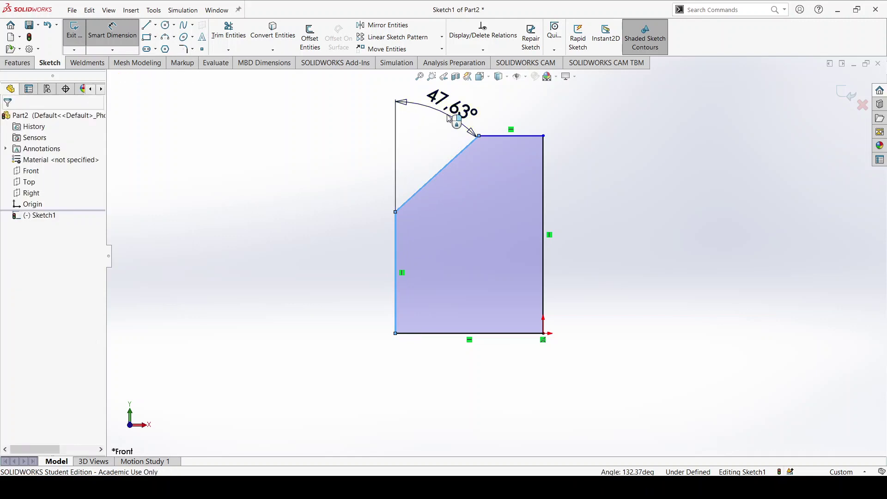
type("40")
key("Return")
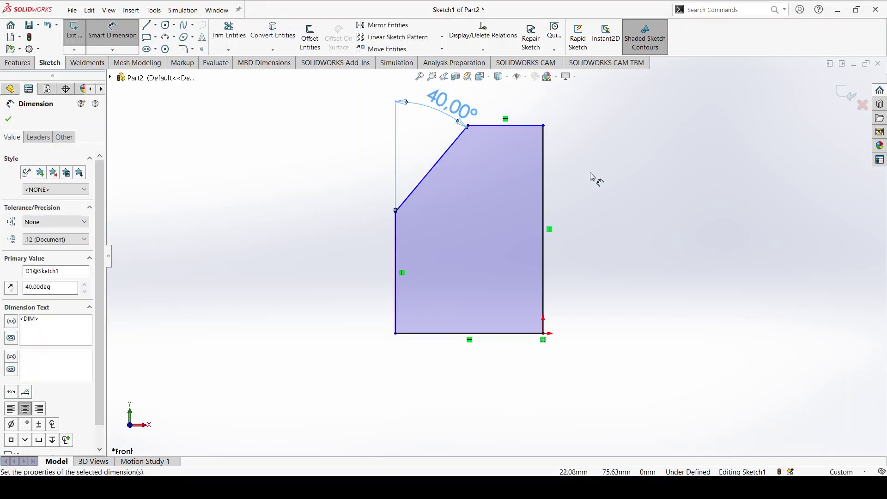
key("Escape")
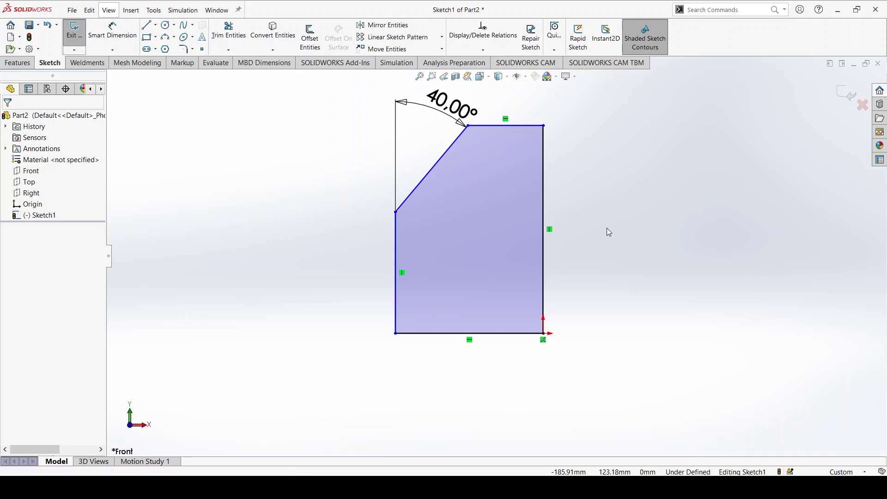
Dimension the right edge height to 130 and the overall width to 80.
middle_click_drag(607, 207, 581, 186, "ctrl")
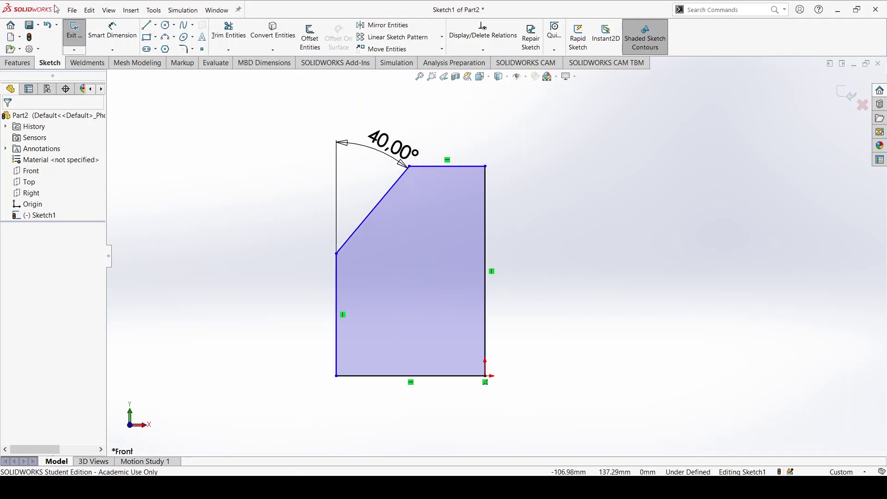
left_click(112, 30)
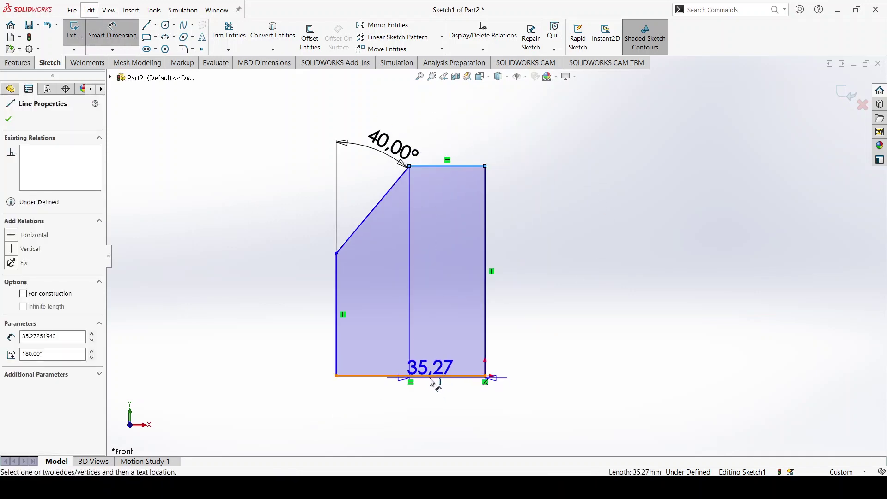
left_click(485, 342)
left_click(552, 314)
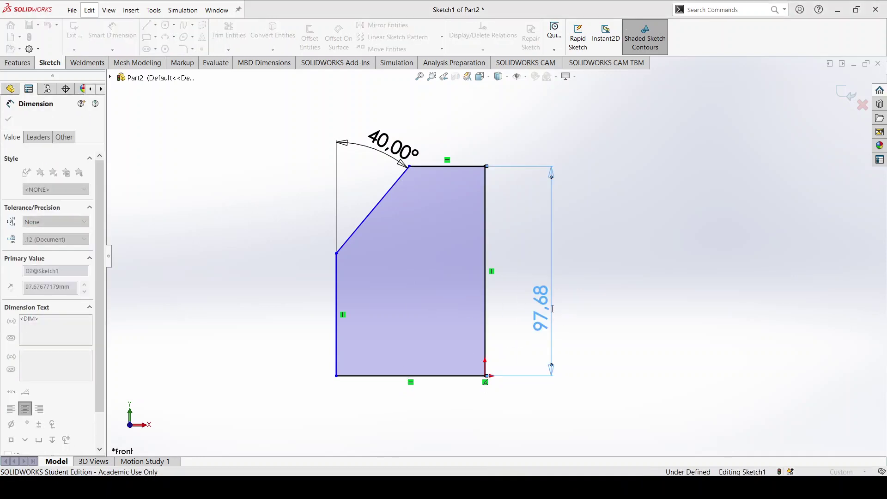
type("130")
key("Return")
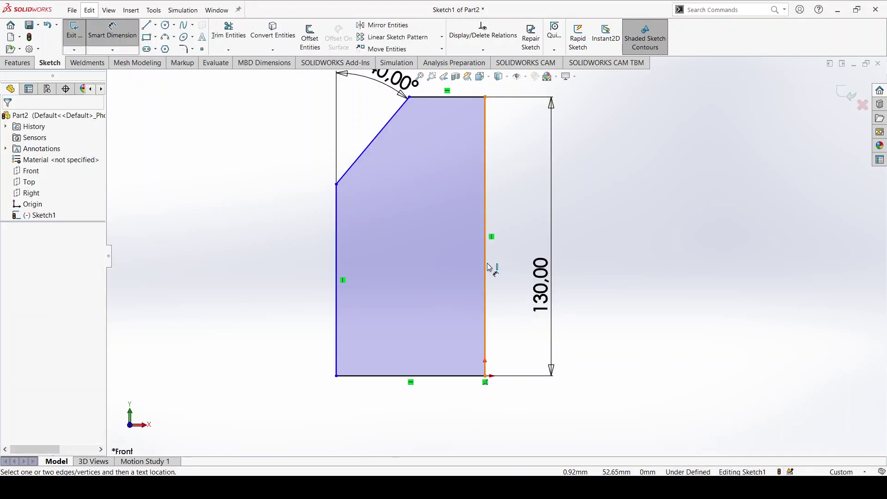
left_click(485, 231)
left_click(336, 268)
left_click(396, 424)
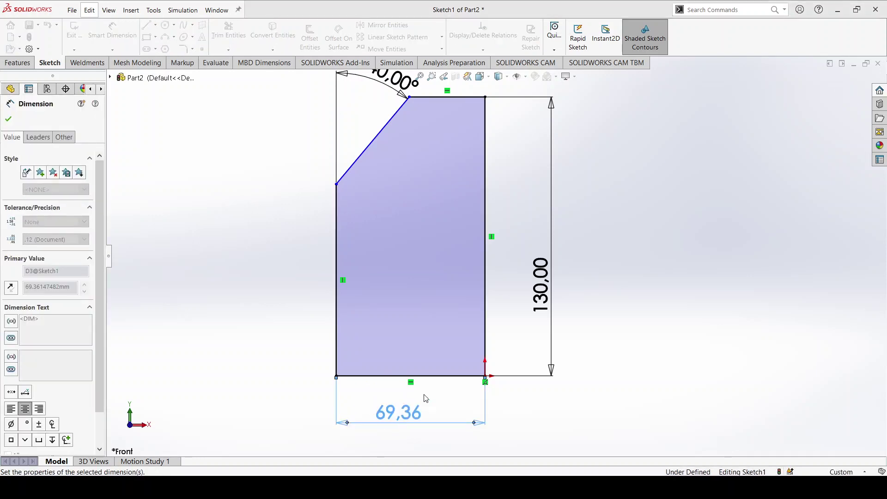
type("80")
key("Return")
key("z")
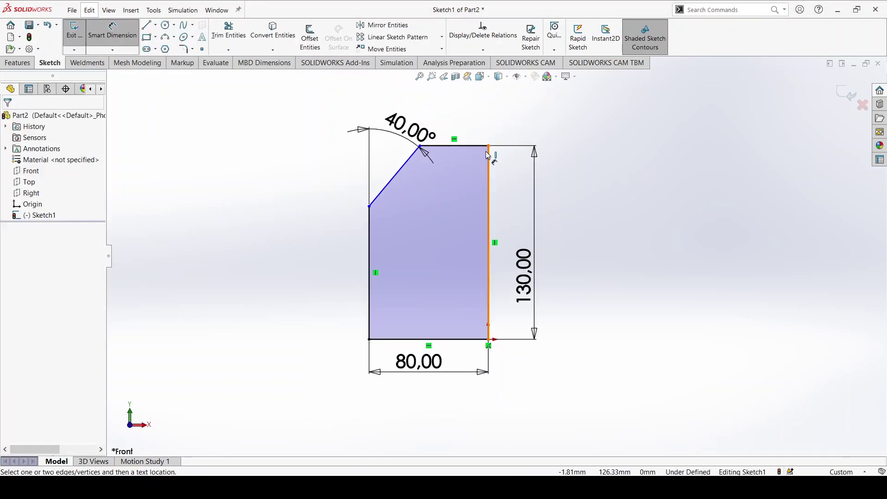
Set the top edge width to 20 and exit the fully defined sketch.
left_click(488, 157)
left_click(420, 146)
left_click(546, 105)
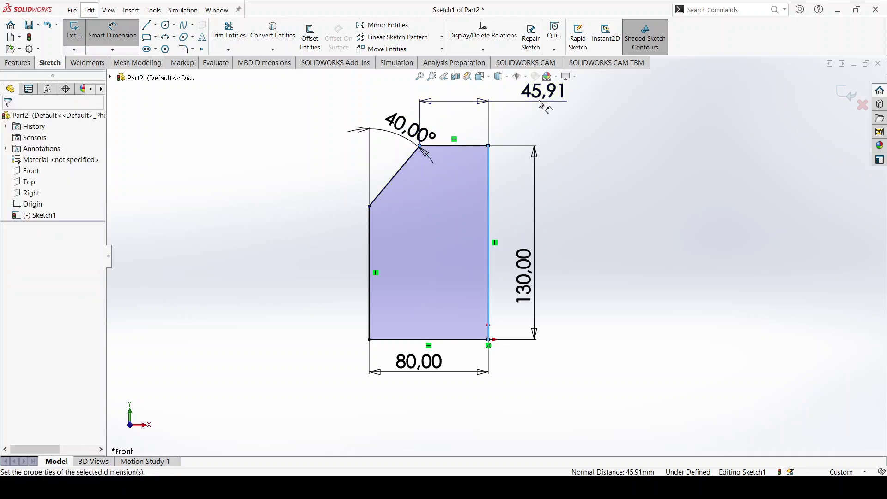
type("20")
key("Return")
left_click(700, 141)
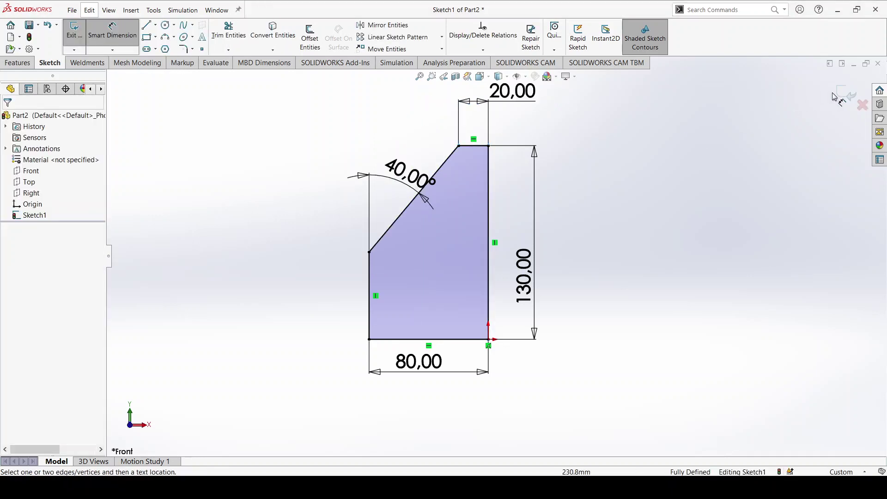
left_click(850, 95)
Extrude the sketch Mid Plane to 30 mm, creating Boss-Extrude1.
left_click(18, 62)
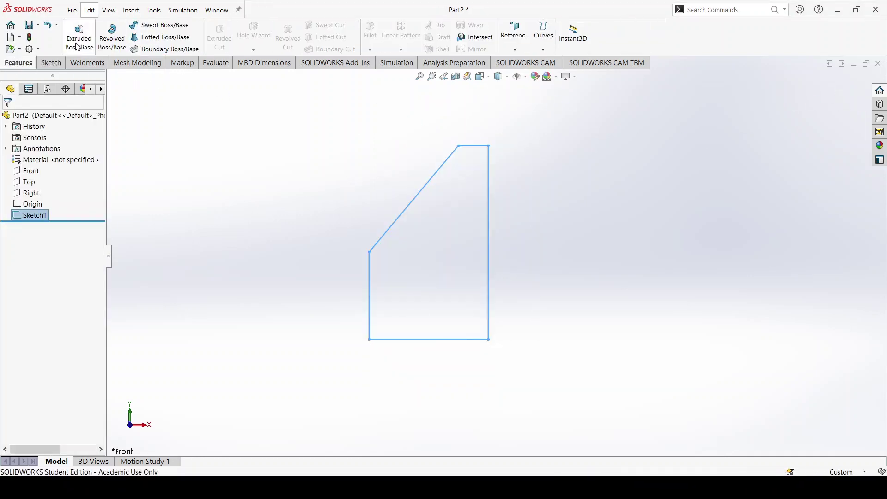
left_click(79, 37)
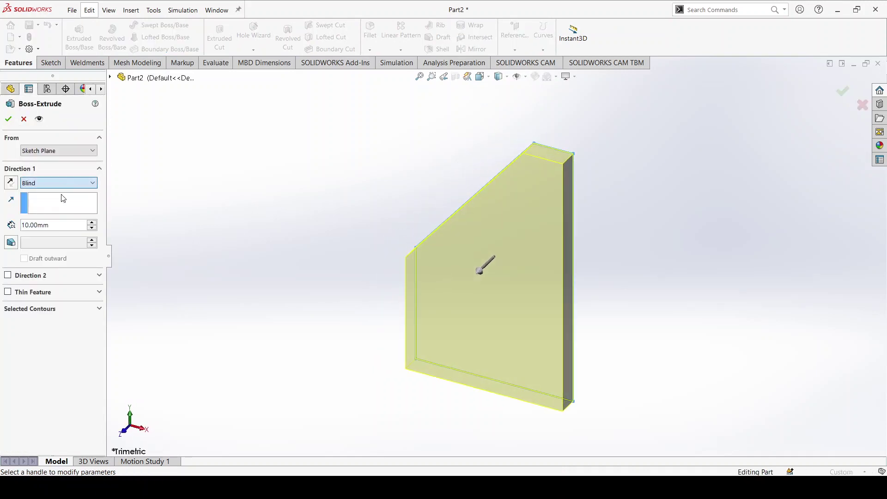
left_click(50, 235)
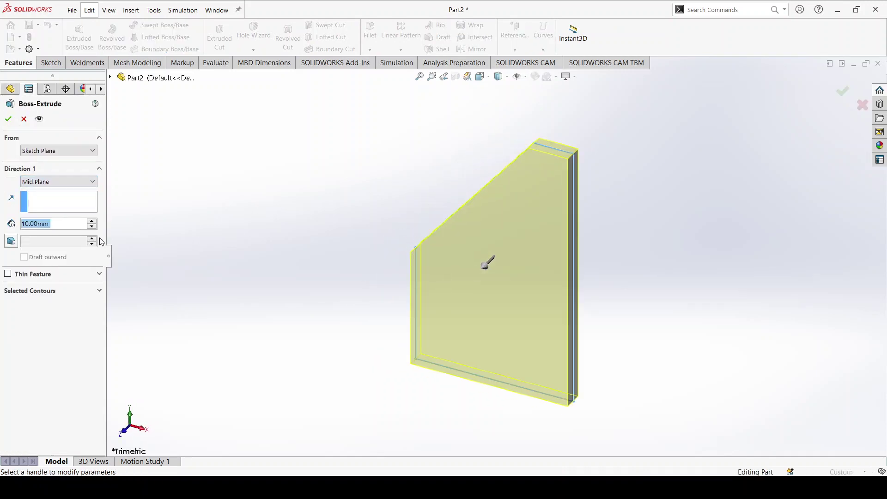
type("30")
key("Return")
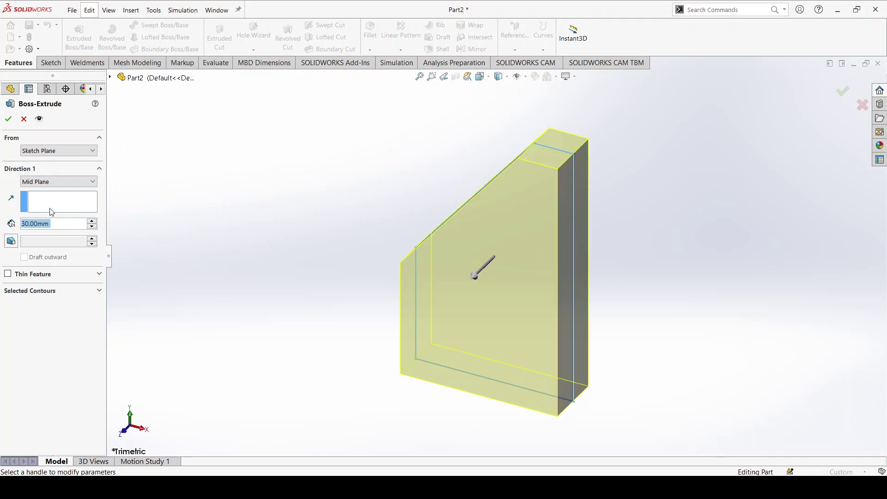
left_click(7, 121)
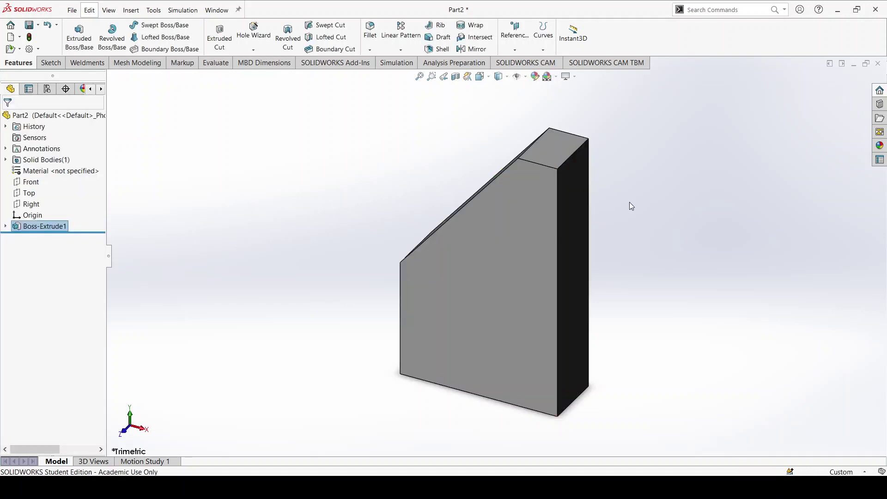
Place two hole centres on the front face and align them vertically.
left_click(253, 29)
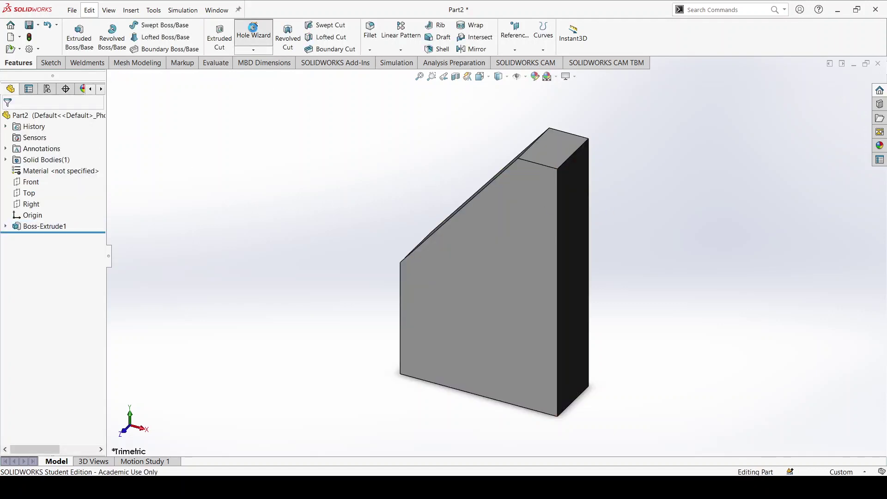
left_click(540, 210)
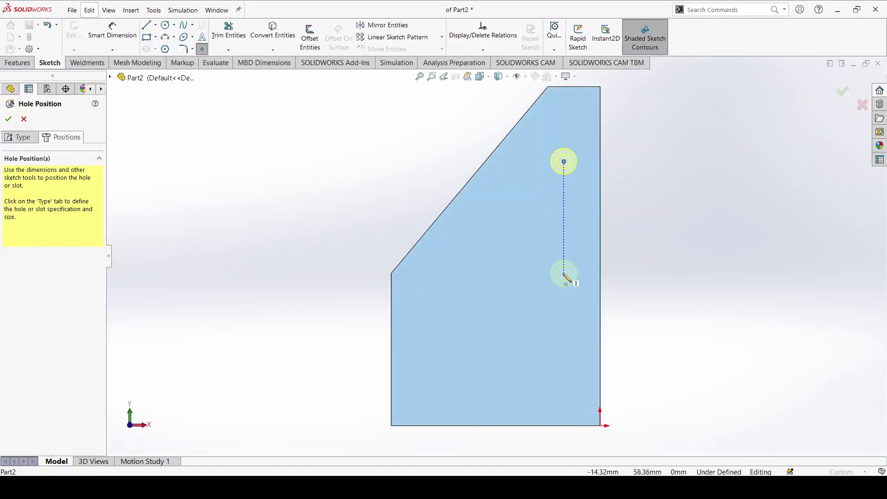
left_click(564, 273)
key("Escape")
left_click(564, 273)
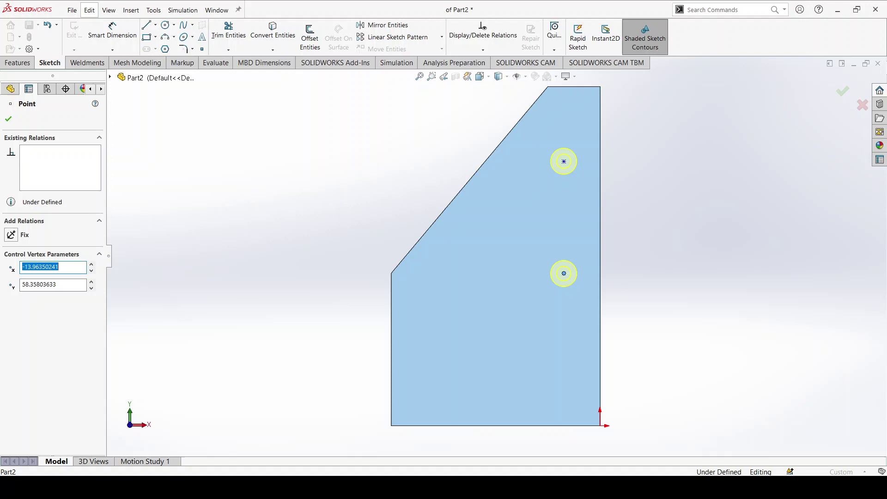
left_click(563, 162, "ctrl")
left_click(32, 296)
left_click(377, 171)
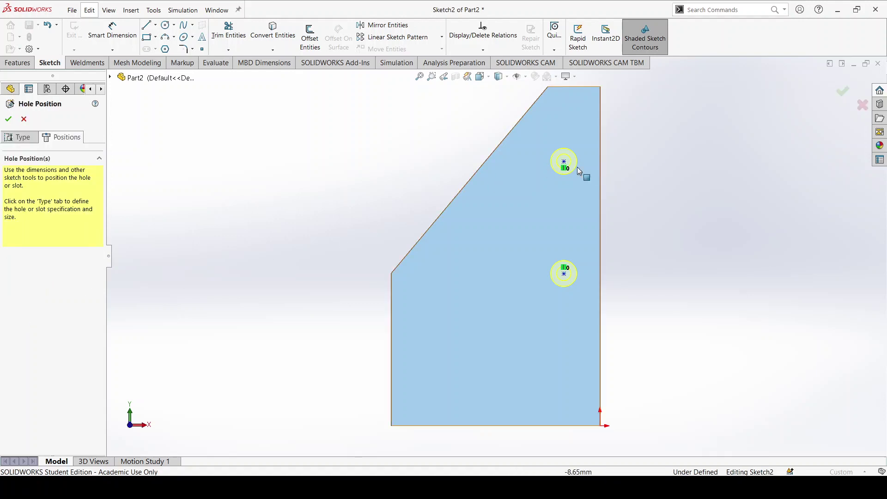
mouse_move(564, 161)
left_mouse_down()
mouse_move(550, 163)
mouse_move(562, 138)
left_mouse_up()
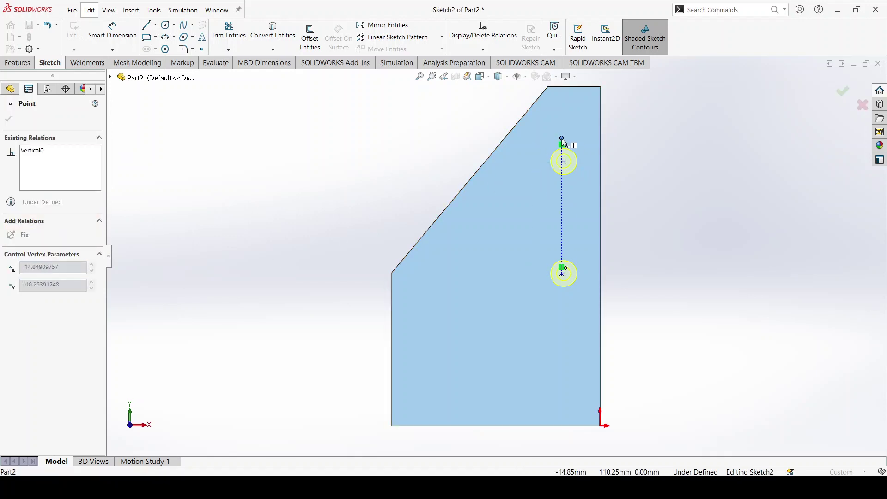
left_click(649, 230)
Dimension the lower hole centre 55 mm above the origin.
left_click(104, 34)
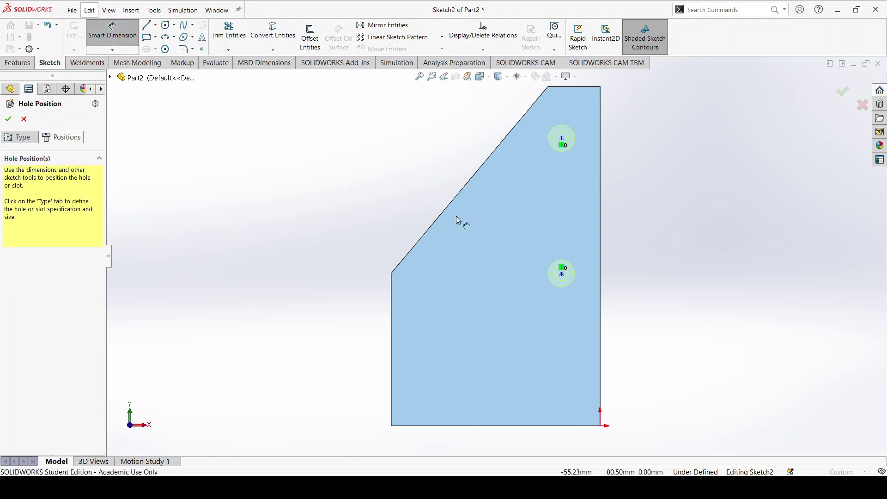
left_click(561, 274)
left_click(601, 425)
left_click(676, 368)
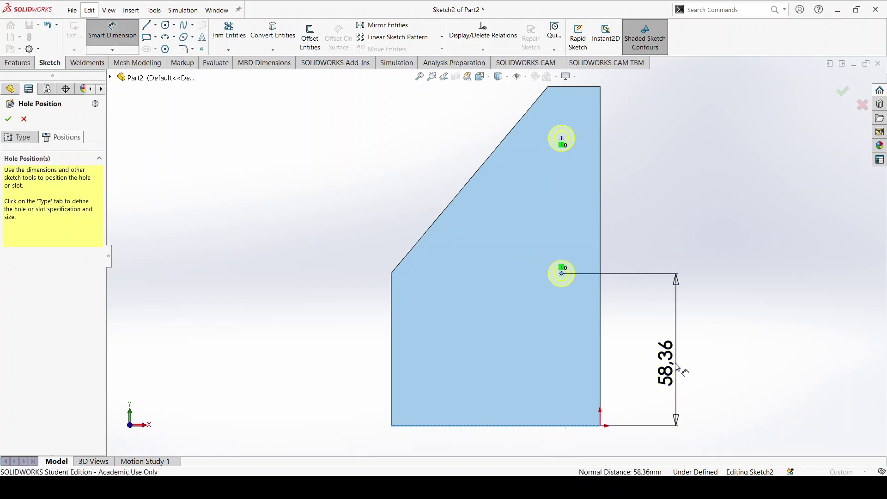
type("55")
key("Return")
left_click(633, 159)
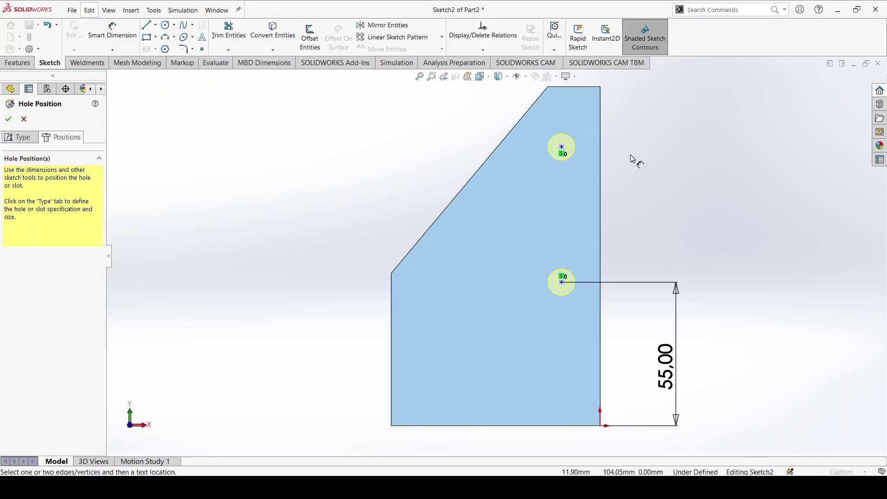
Set the spacing between the two hole centres to 60 mm.
left_click(562, 147)
left_click(562, 282)
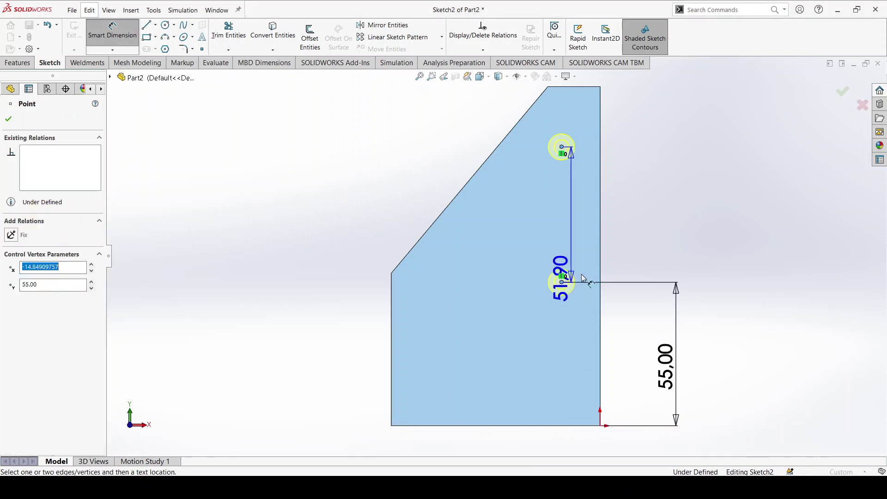
left_click(683, 238)
key("Escape")
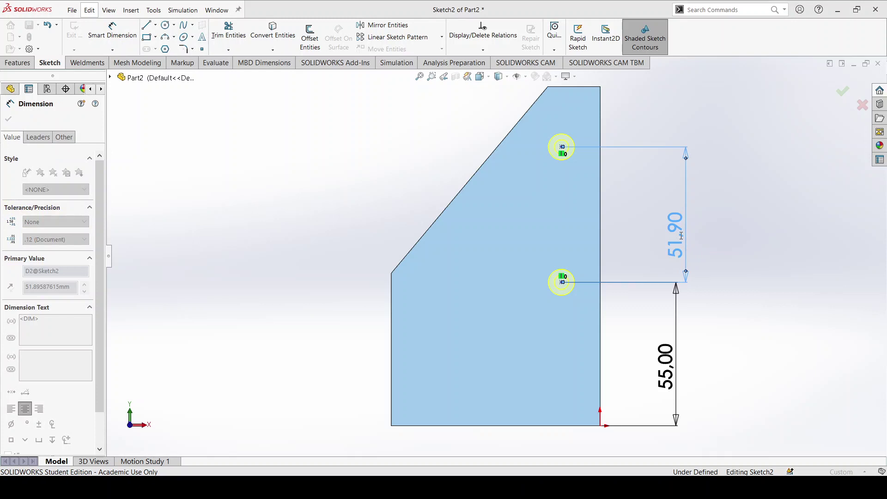
double_click(680, 234)
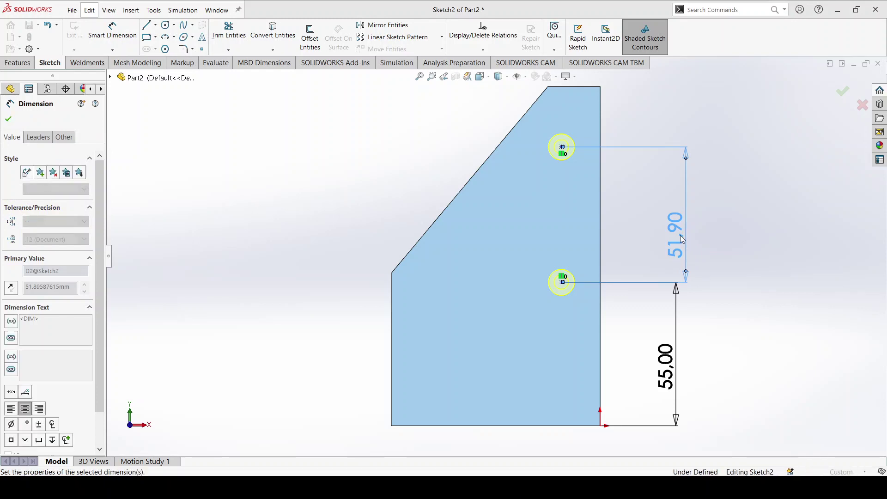
type("60")
key("Return")
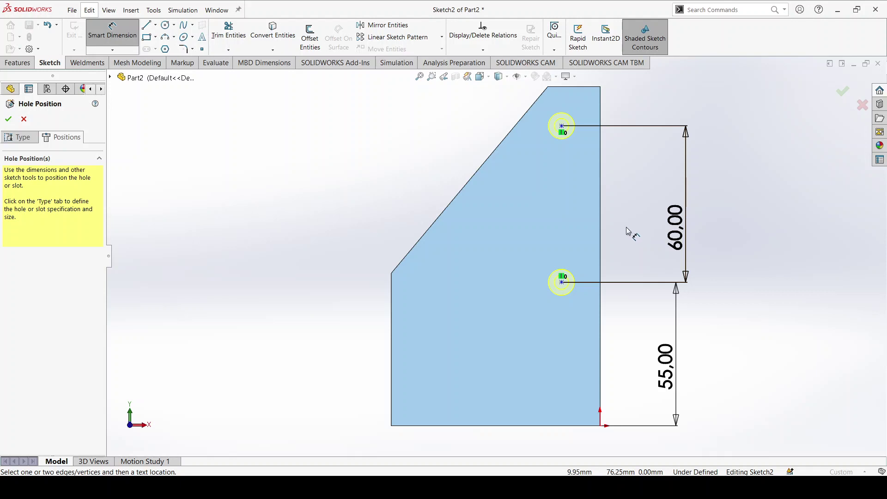
Dimension the lower hole centre 14 mm from the plate's right edge.
left_click(563, 284)
left_click(601, 323)
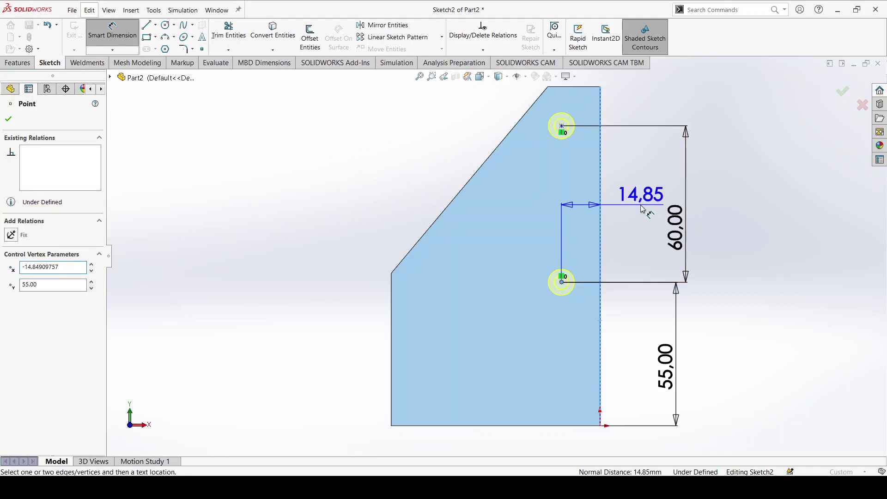
left_click(641, 204)
type("14")
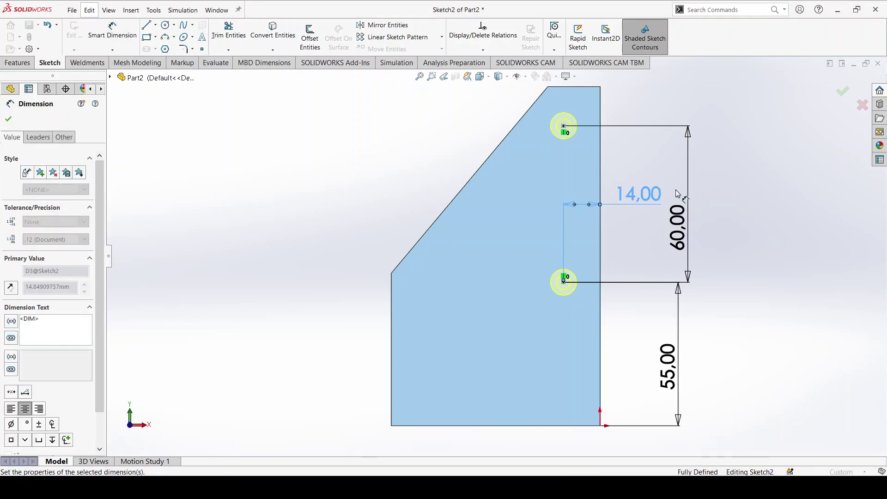
key("Return")
left_click(18, 137)
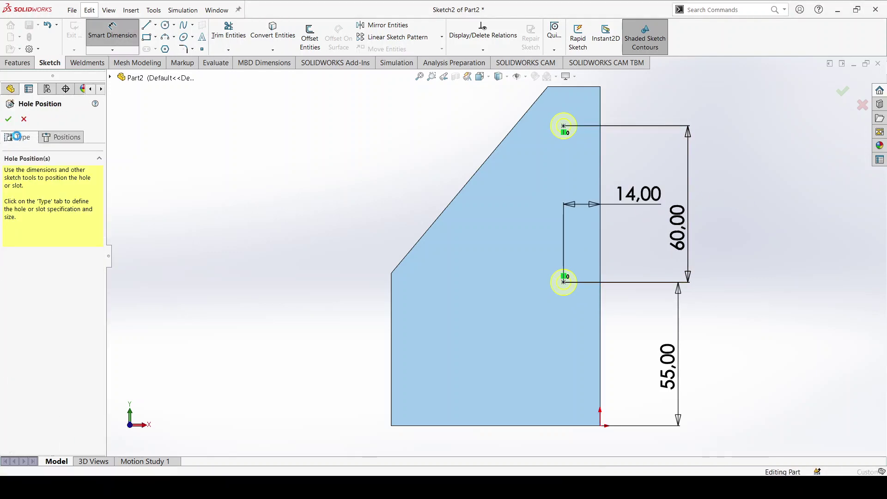
Set the hole to a Drill-sizes straight hole, Ø12.0, Through All.
left_click(72, 225)
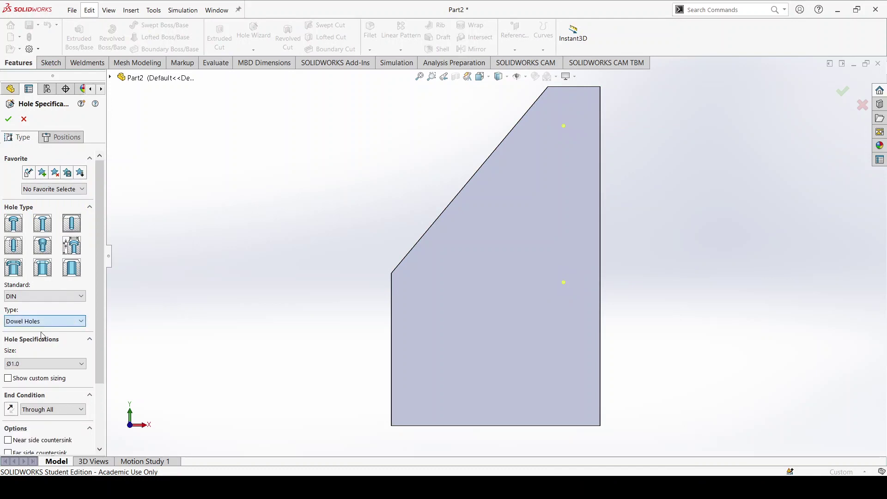
key("Down")
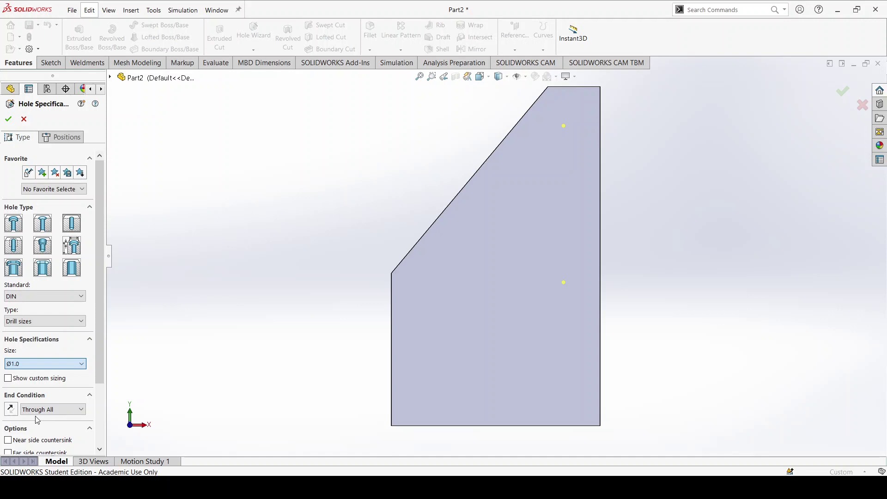
type("2")
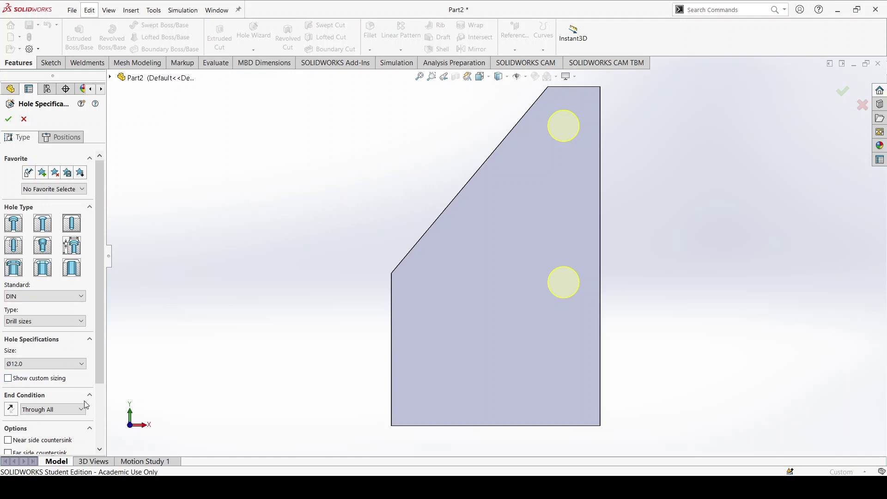
left_click(98, 400)
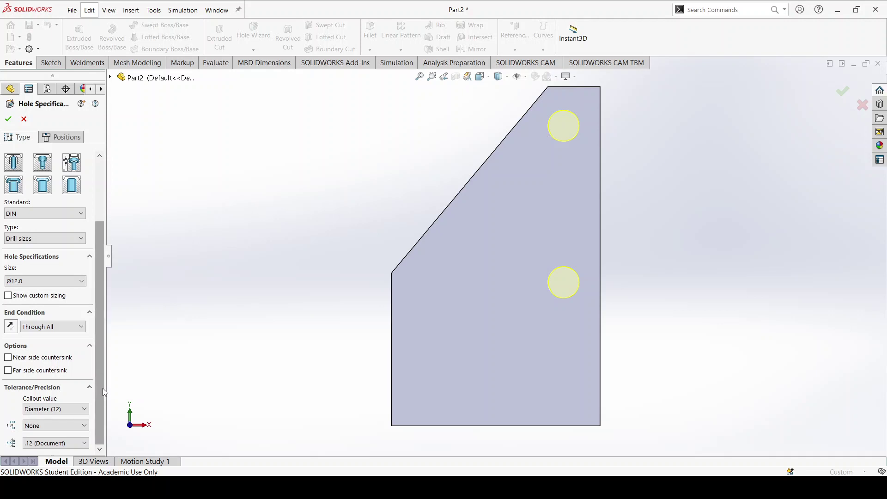
Add near-side and far-side countersinks of 13 mm diameter and accept the hole.
left_click(8, 358)
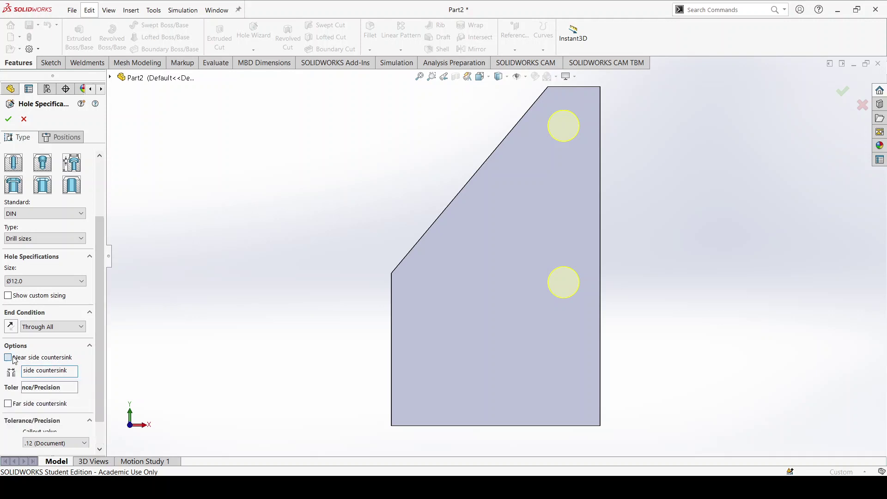
left_click(8, 404)
left_click(57, 373)
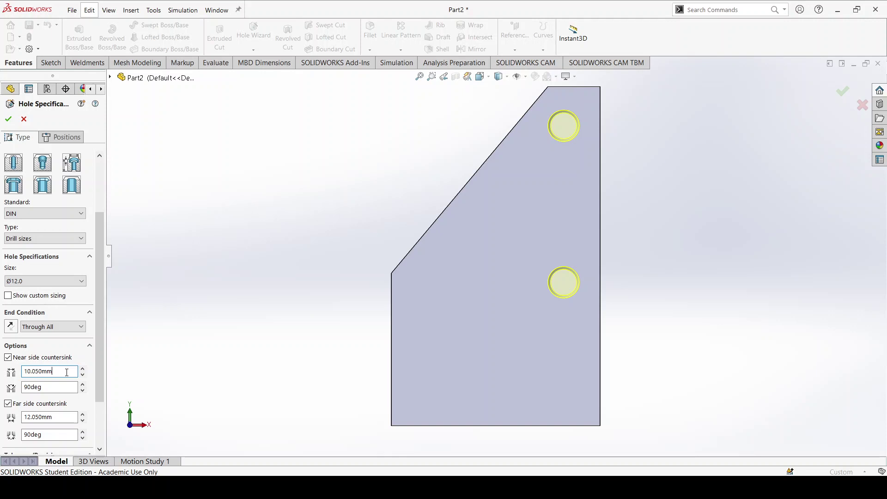
left_click_drag(66, 372, 1, 365)
type("13")
left_click(65, 417)
left_click_drag(65, 417, 27, 416)
type("13")
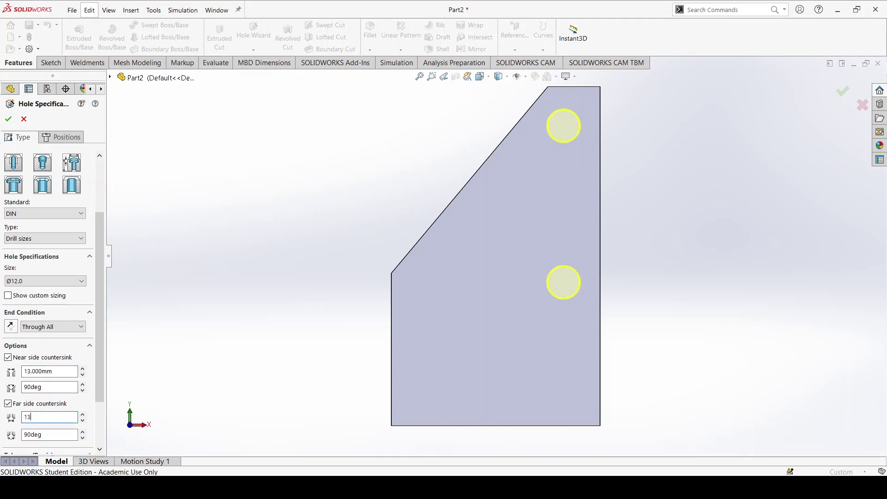
scroll(98, 413, "down", 3)
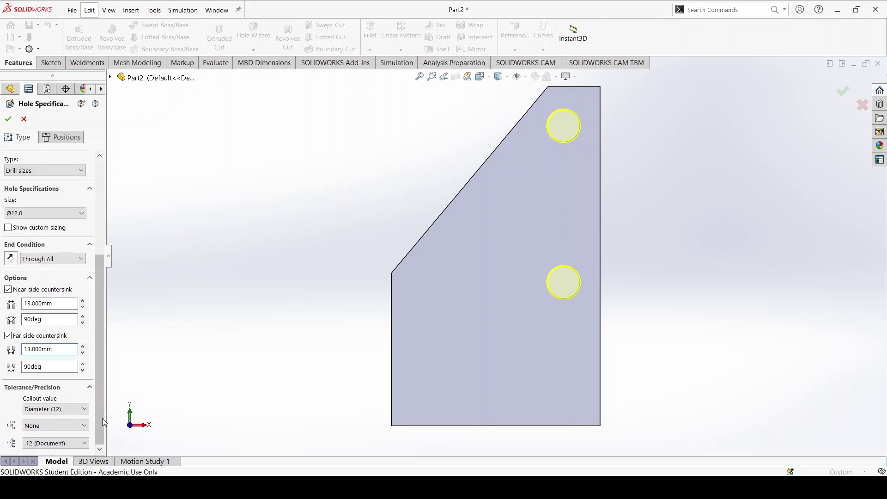
left_click(16, 123)
Edit the hole feature to enlarge both countersinks to 14 mm.
middle_click_drag(625, 273, 595, 308)
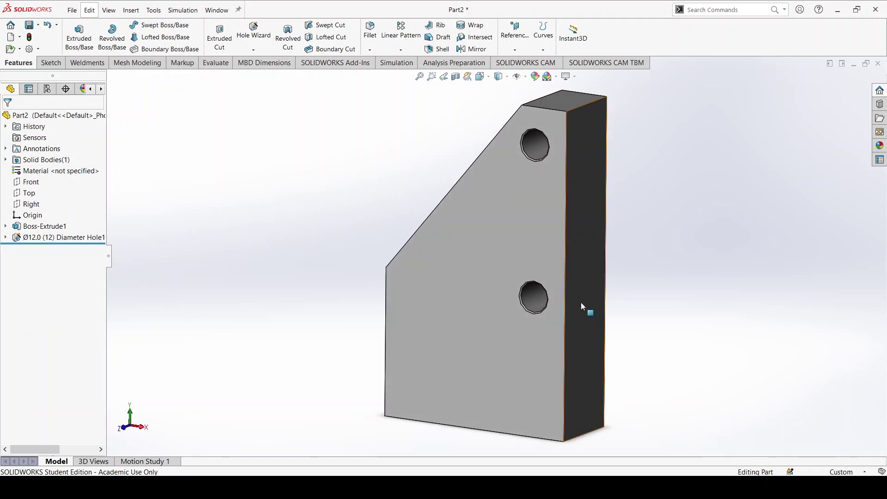
left_click(72, 238)
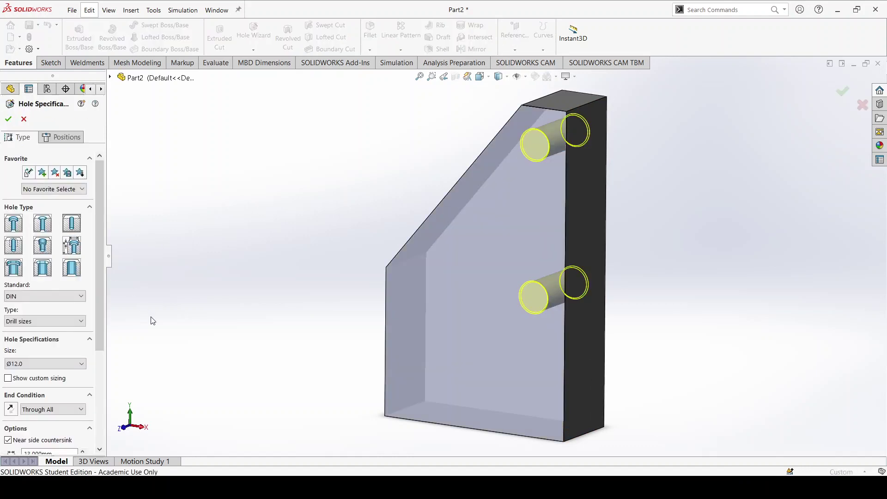
left_click(101, 392)
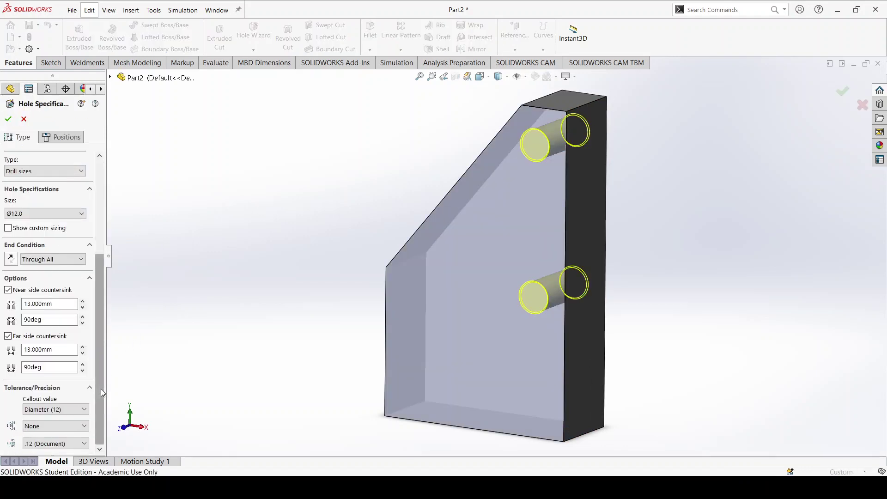
left_click_drag(58, 304, 2, 300)
type("14")
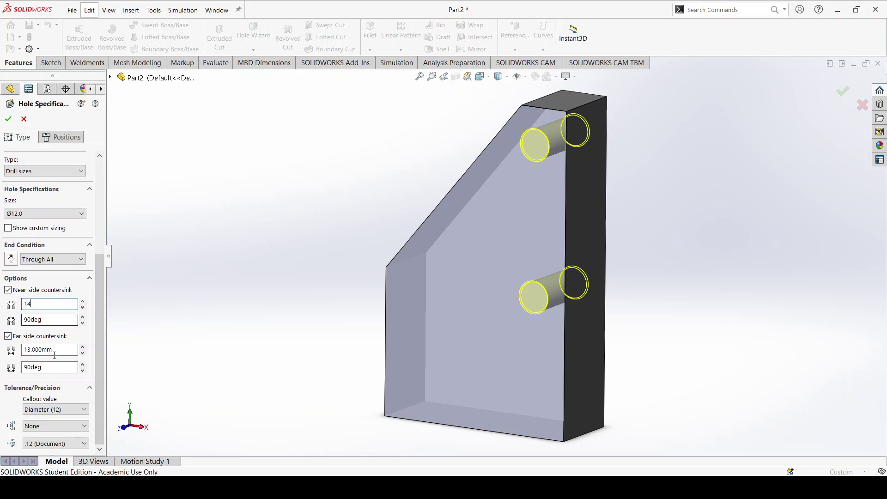
left_click(60, 350)
type("14")
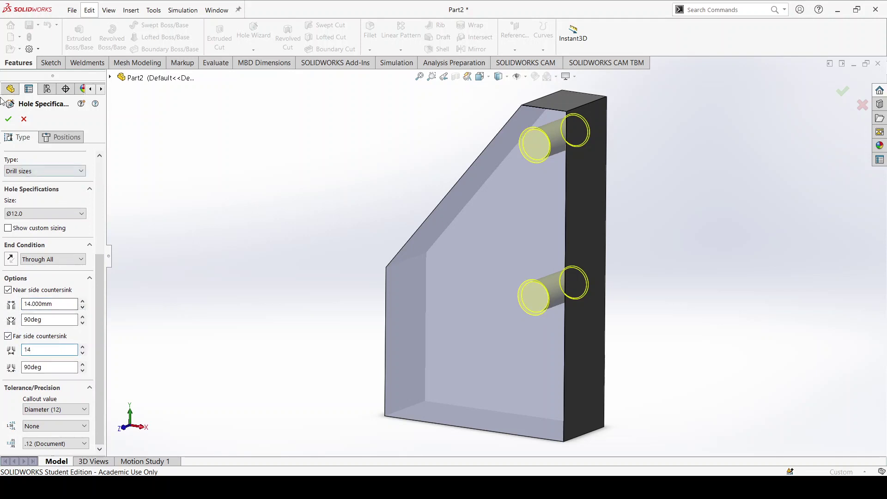
left_click(9, 118)
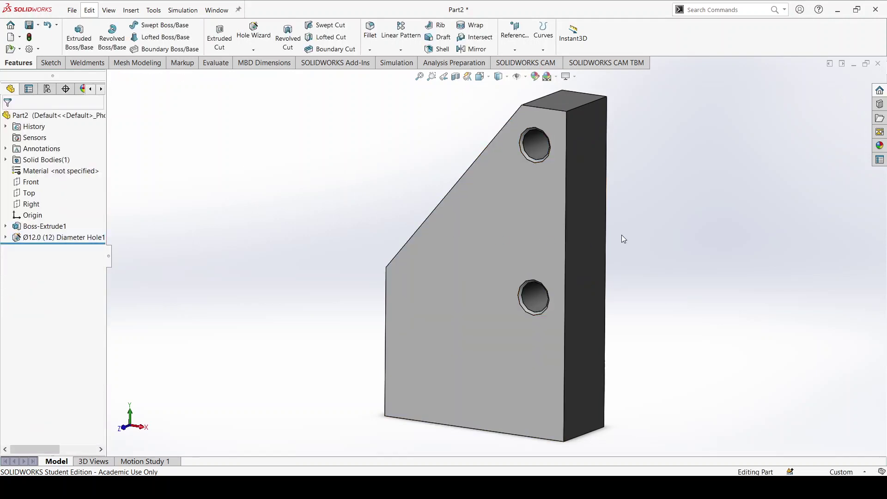
mouse_move(622, 235)
middle_mouse_down()
mouse_move(548, 254)
mouse_move(639, 281)
mouse_move(703, 340)
middle_mouse_up()
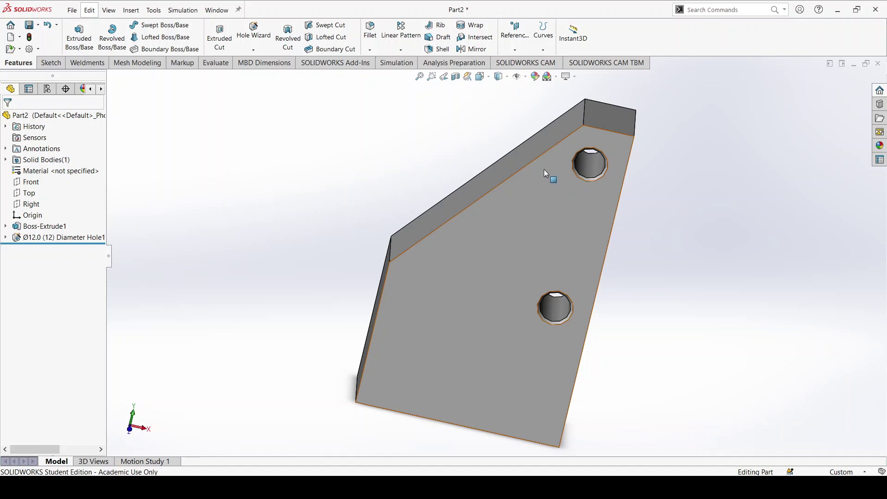
Start a new hole and place two hole centres on the plate's bottom face.
left_click(261, 35)
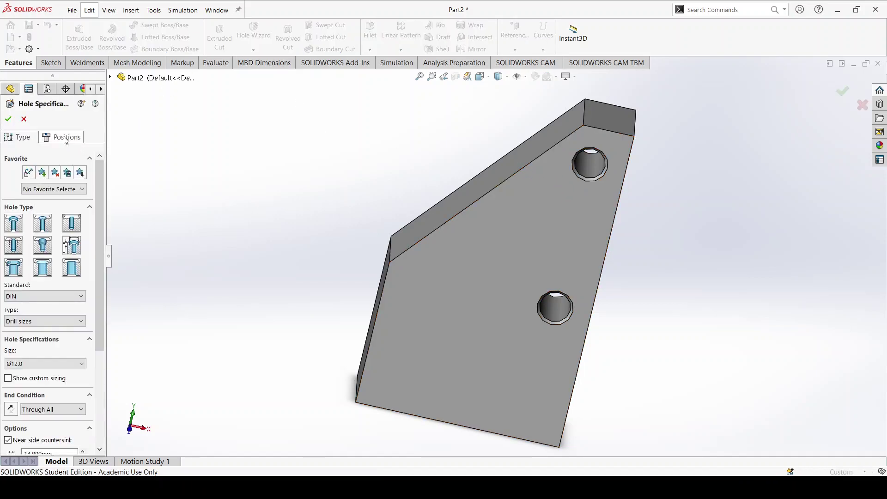
left_click(66, 140)
middle_click_drag(479, 342, 502, 156)
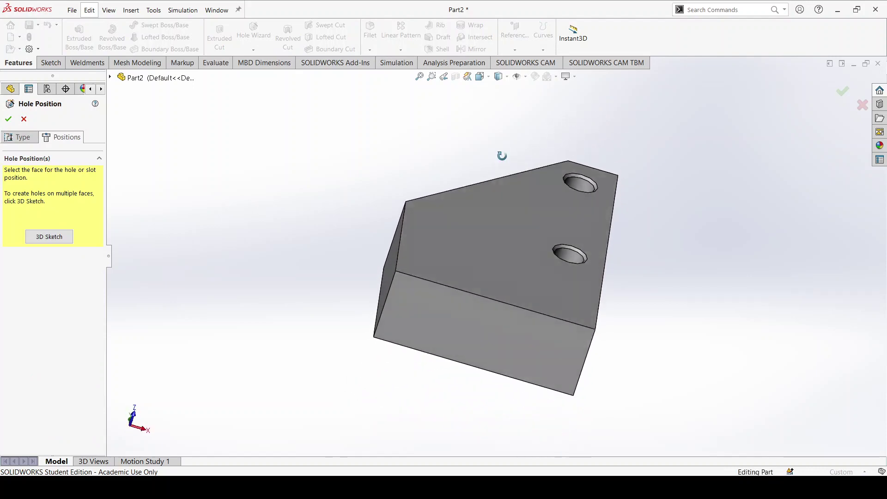
left_click(438, 310)
left_click(620, 253)
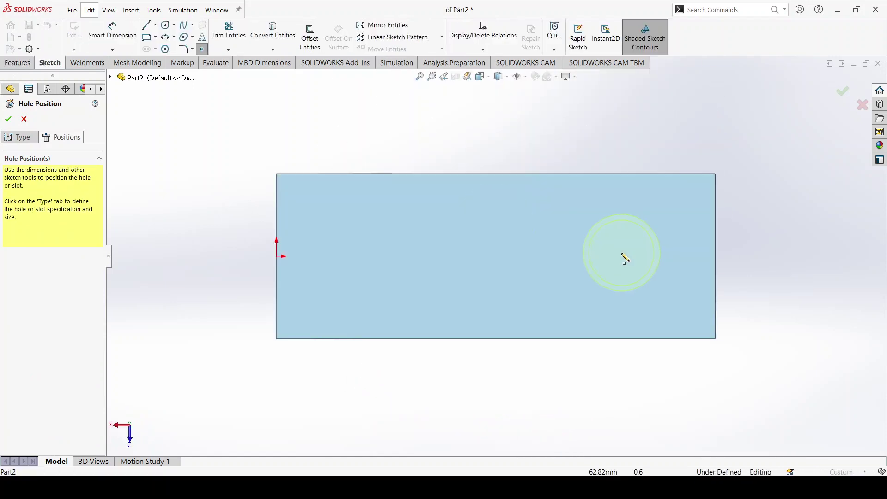
left_click(365, 254)
mouse_move(539, 224)
middle_mouse_down()
mouse_move(478, 296)
mouse_move(370, 268)
mouse_move(561, 257)
mouse_move(540, 318)
middle_mouse_up()
scroll(539, 315, "down", 2)
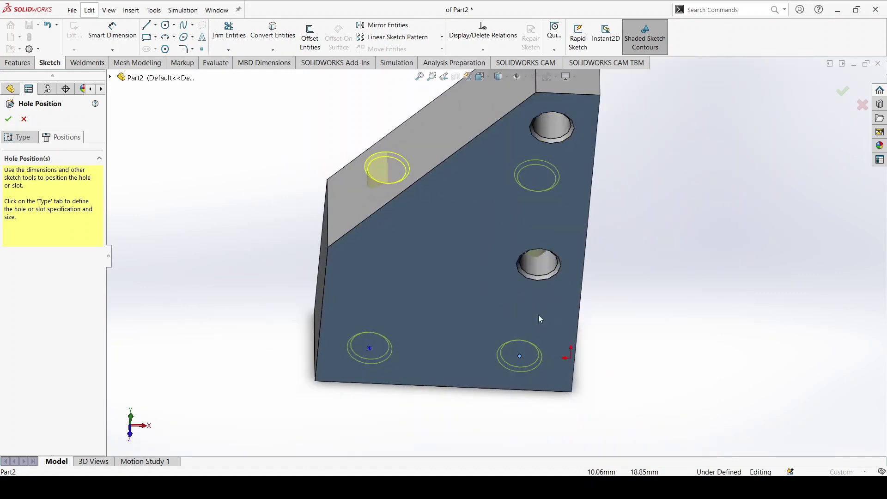
Make the two hole centres horizontal and level one with the corner point.
left_click(370, 348)
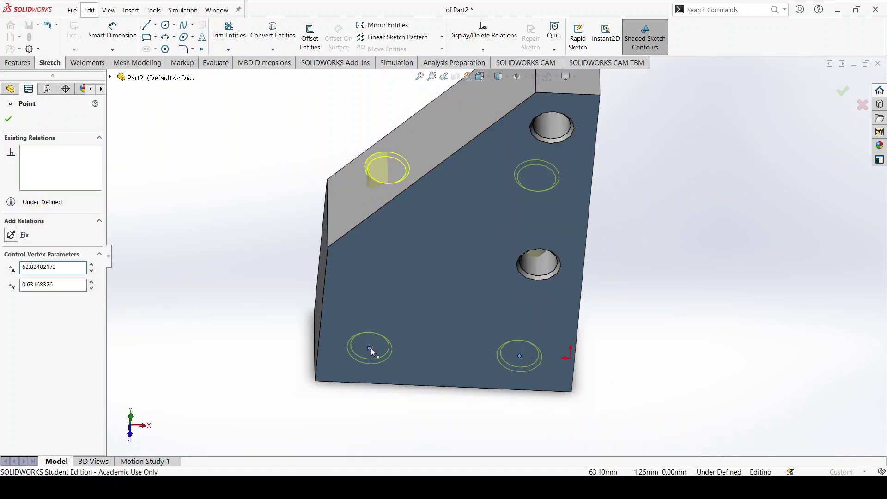
left_click(519, 355, "ctrl")
left_click(35, 282)
key("Escape")
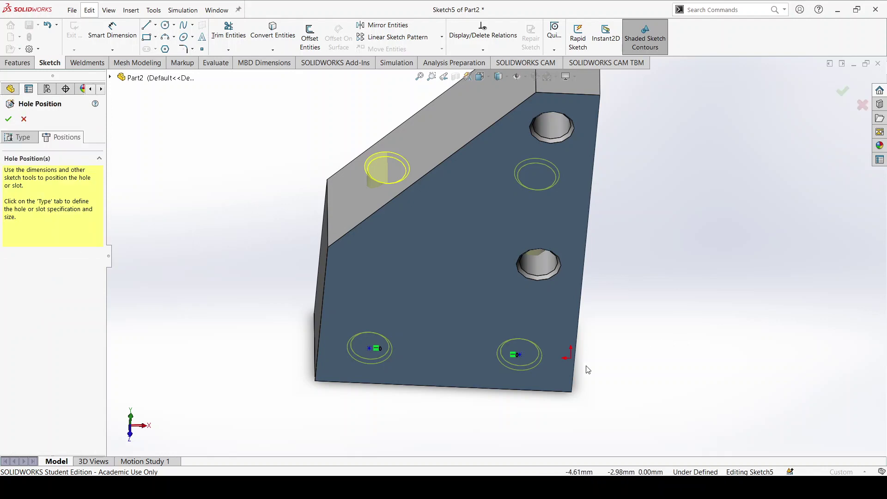
middle_click_drag(462, 208, 282, 149)
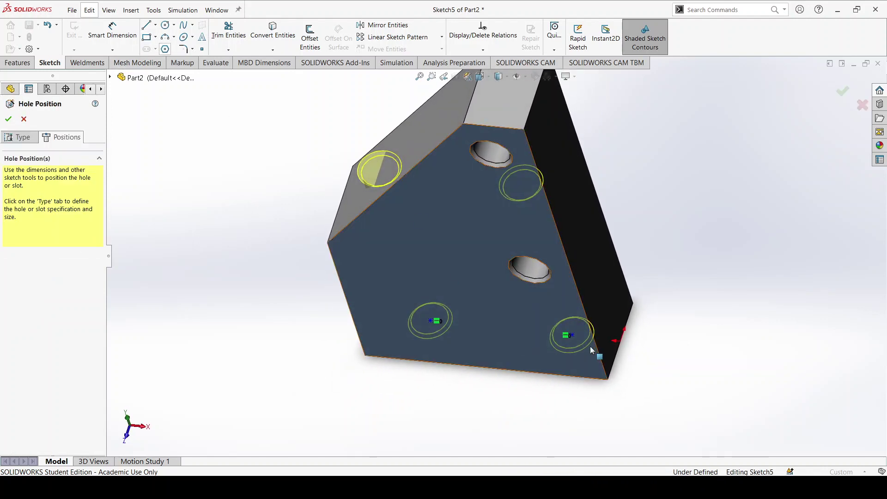
left_click(571, 335)
left_click(620, 341, "ctrl")
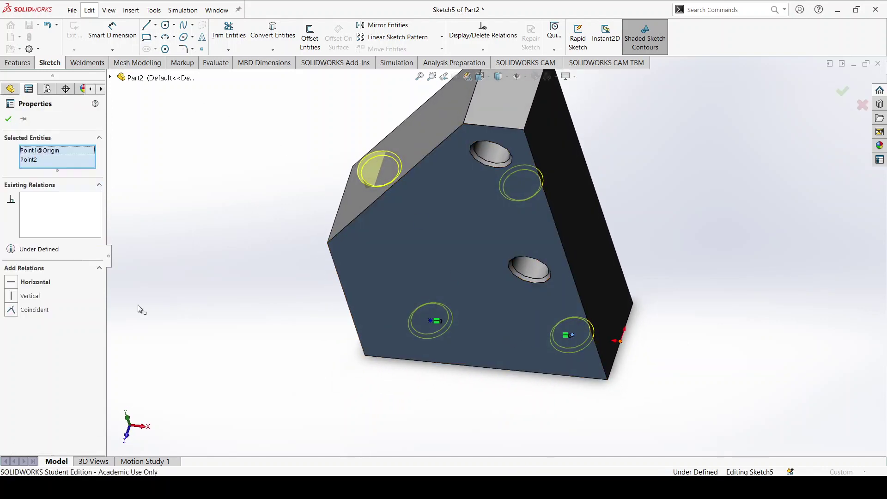
left_click(35, 283)
left_click(639, 257)
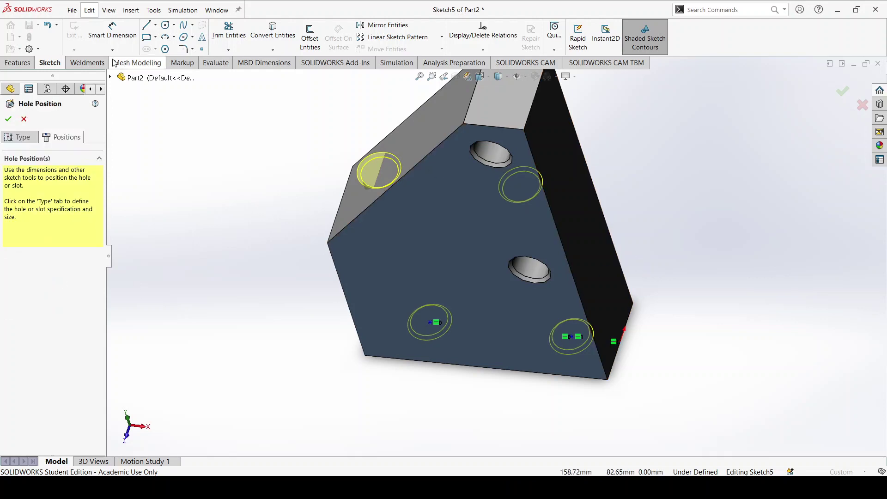
Cancel the 16.08 hole-to-corner dimension and orbit to face the underside.
left_click(113, 30)
left_click(572, 339)
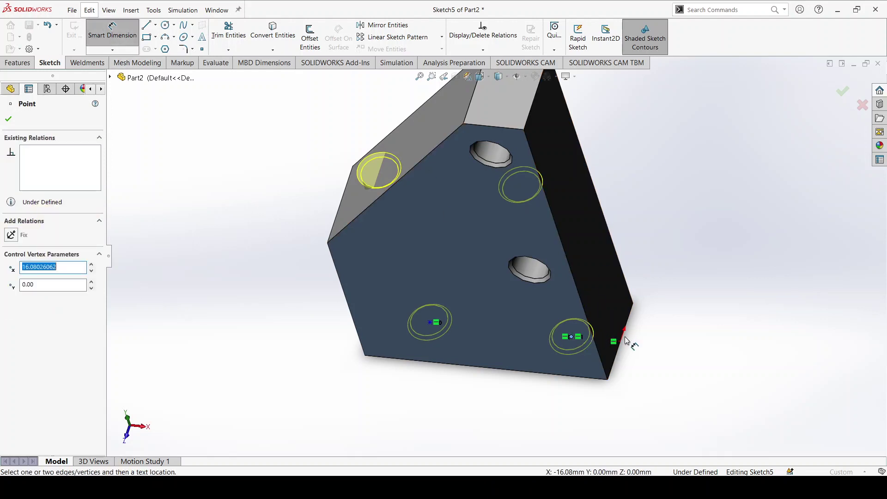
left_click(620, 341)
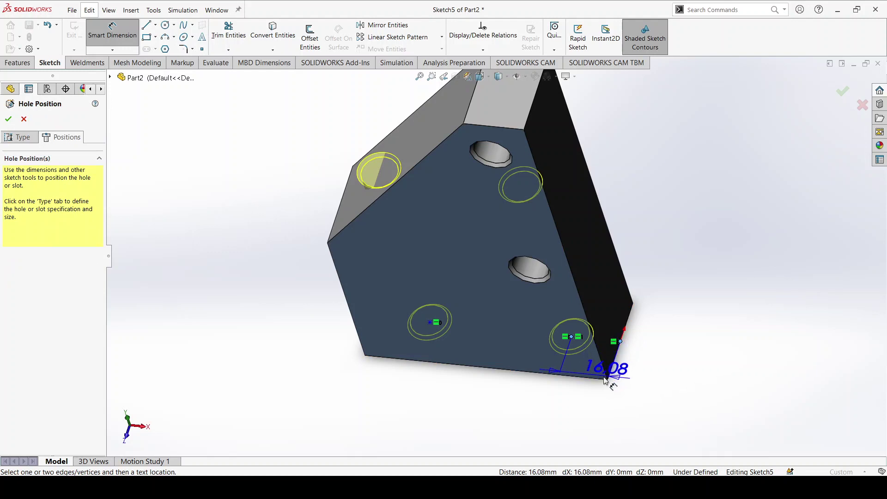
key("Escape")
key("Escape")
middle_click_drag(581, 364, 531, 233)
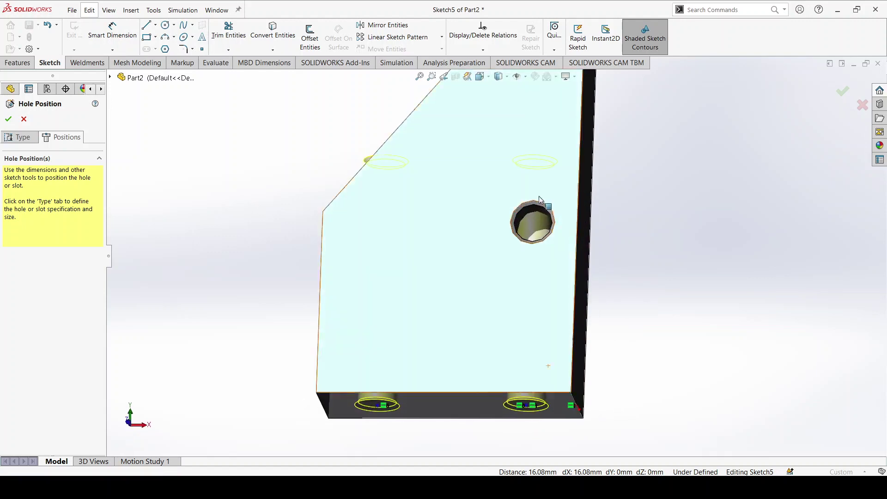
scroll(532, 234, "up", 3)
scroll(516, 354, "down", 4)
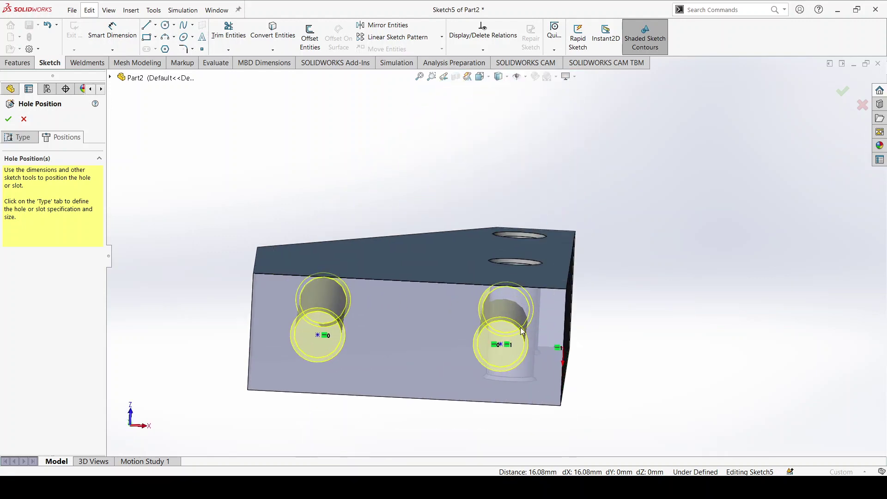
Draw a vertical construction line across the bottom face.
left_click(147, 25)
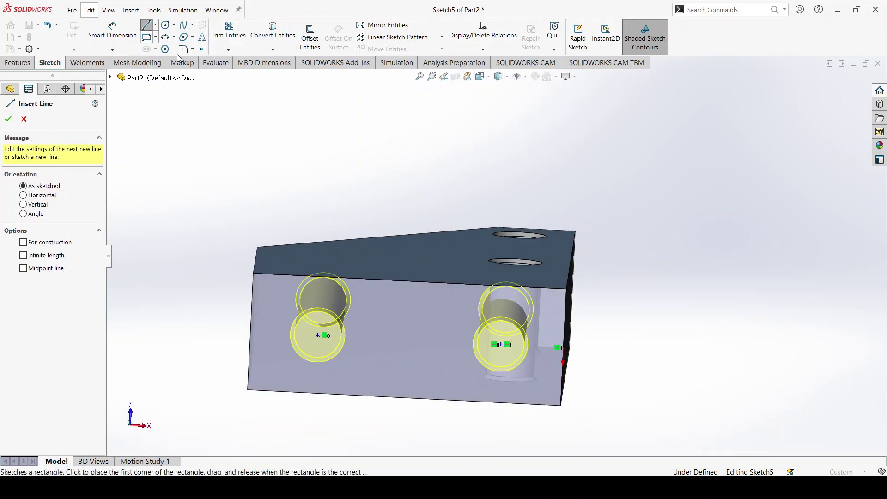
left_click(410, 281)
left_click(404, 397)
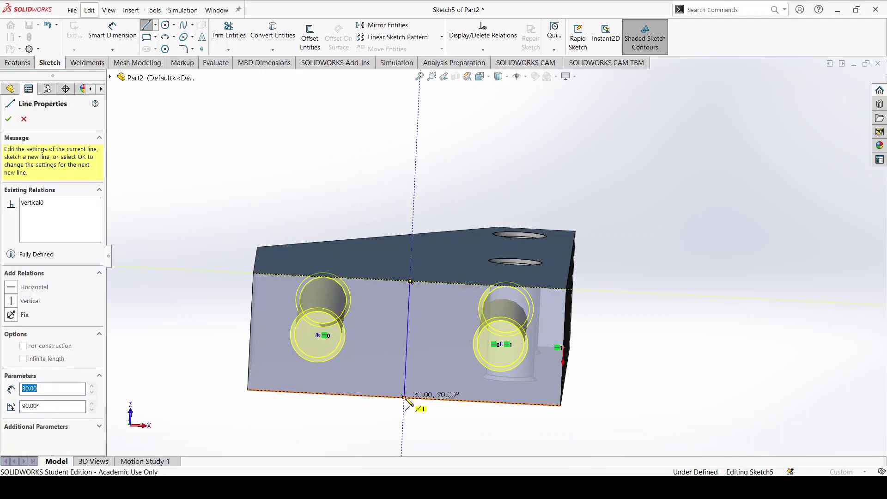
key("Escape")
left_click(407, 307)
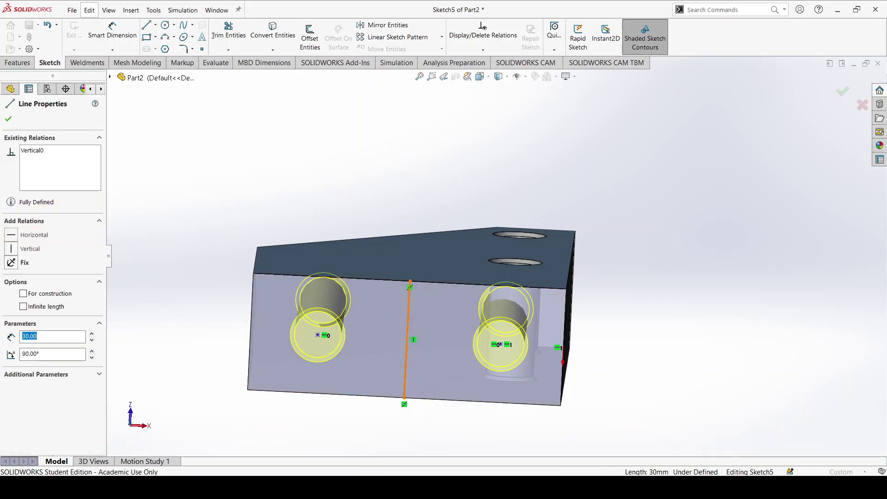
left_click(23, 293)
left_click(262, 183)
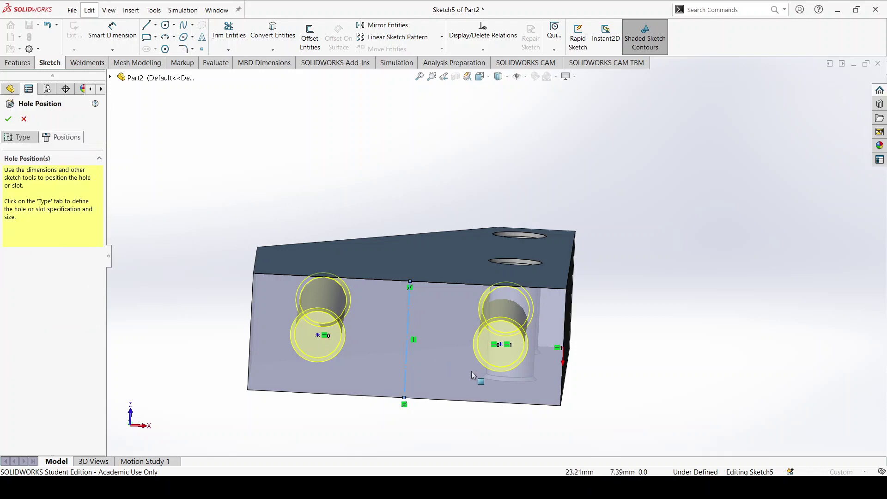
Make the two hole centres symmetric about the construction line.
left_click(500, 345)
left_click(318, 335, "ctrl")
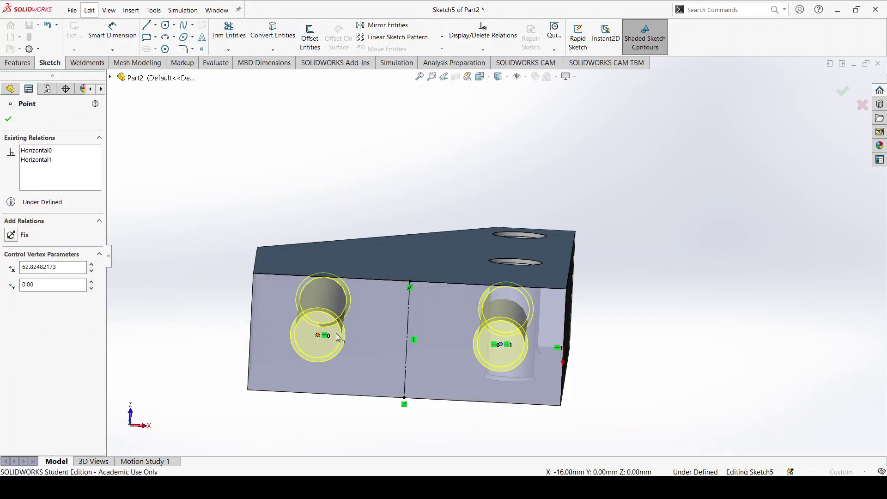
left_click(406, 317, "ctrl")
left_click(46, 288)
left_click(448, 133)
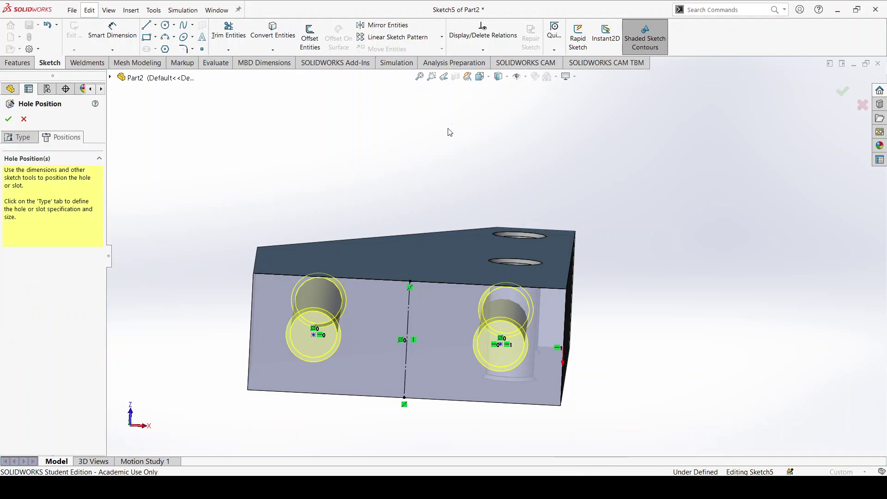
Dimension the two hole centres 50 mm apart.
left_click(113, 30)
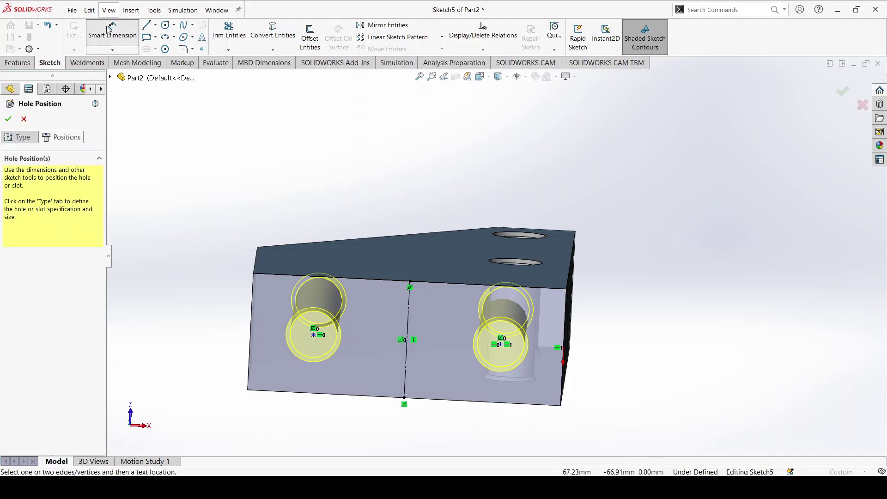
left_click(501, 344)
left_click(314, 333)
left_click(418, 173)
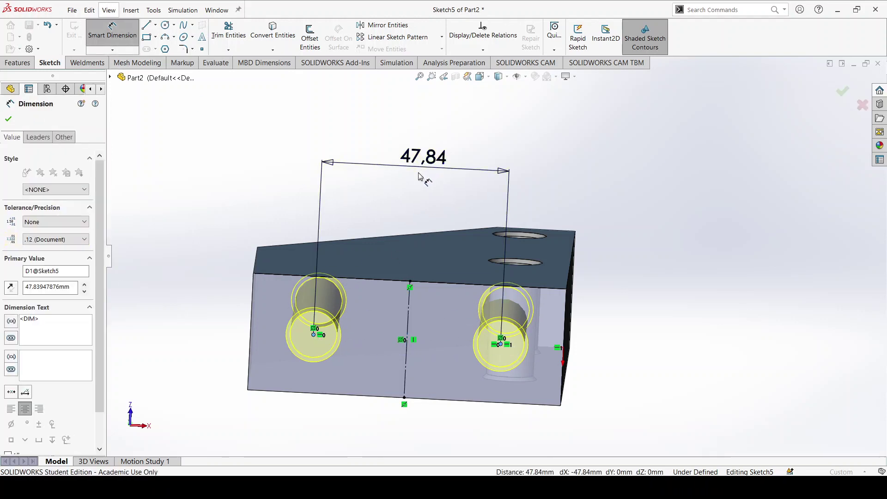
key("Escape")
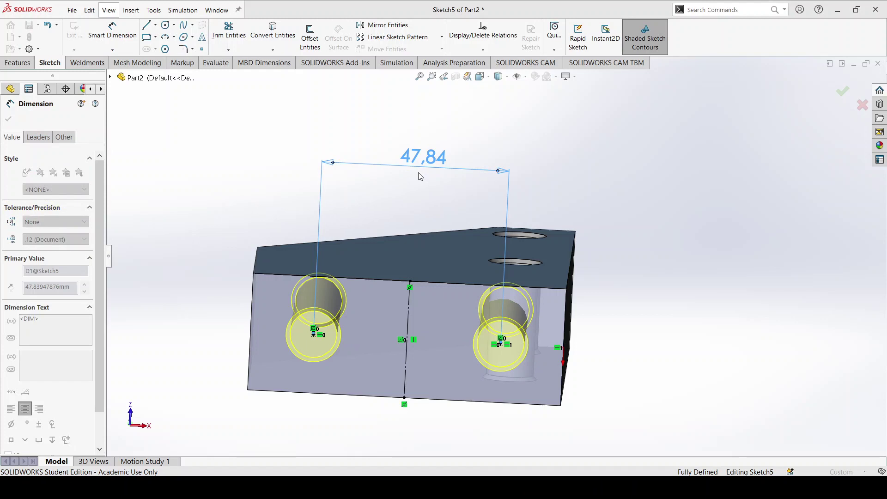
double_click(419, 174)
type("50")
key("Return")
key("Return")
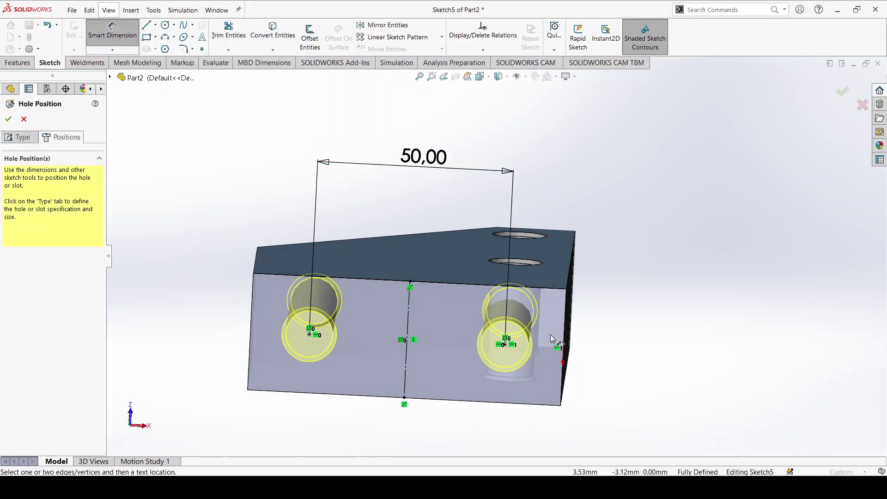
Dimension each hole centre 15 mm from its side edge.
left_click(503, 345)
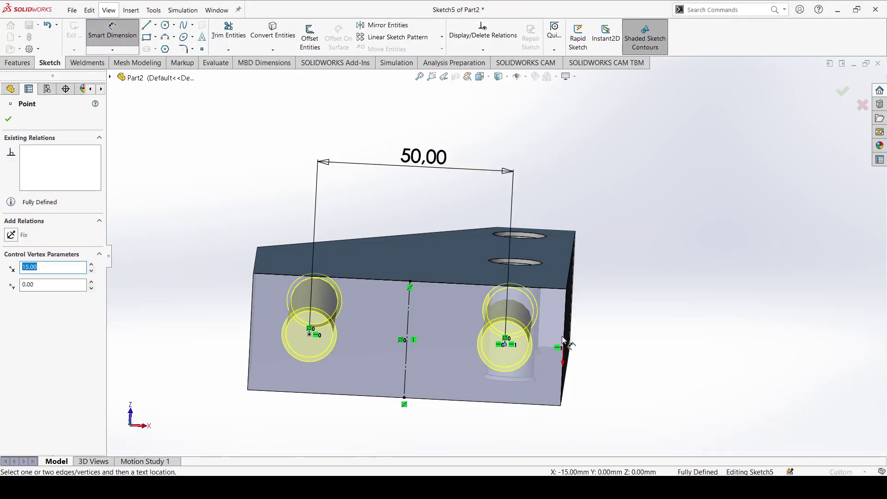
left_click(564, 343)
left_click(642, 197)
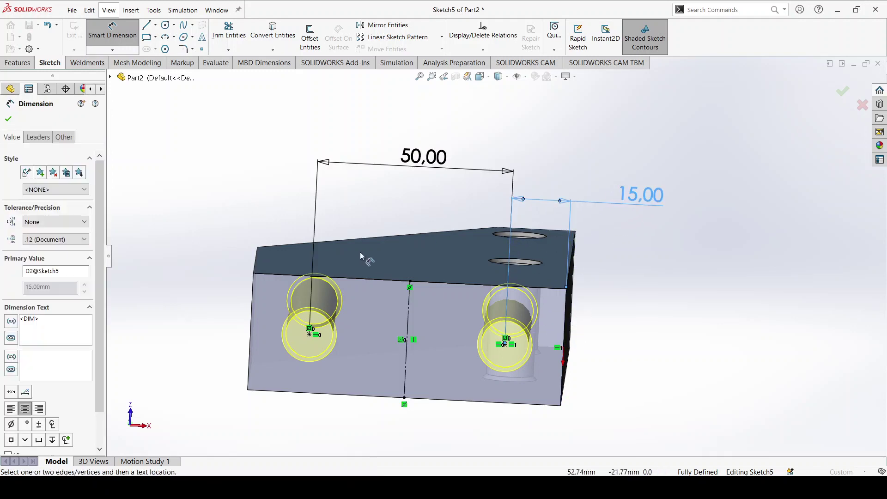
left_click(310, 333)
left_click(251, 326)
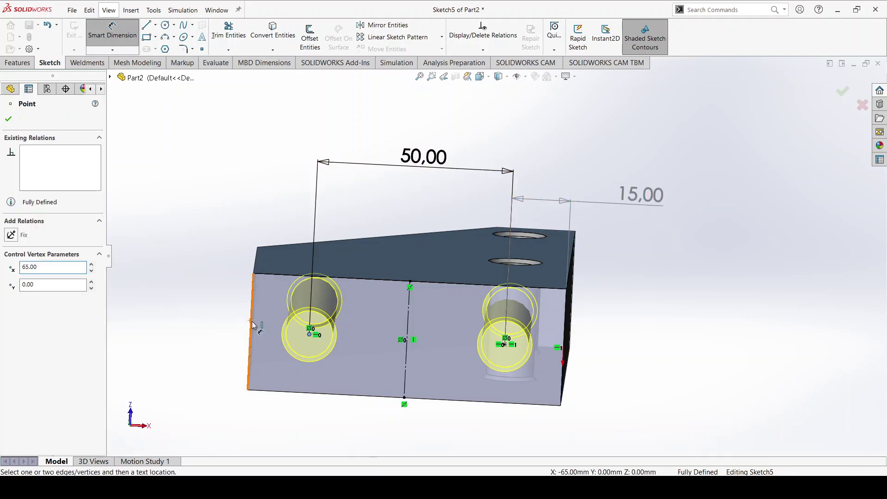
left_click(211, 213)
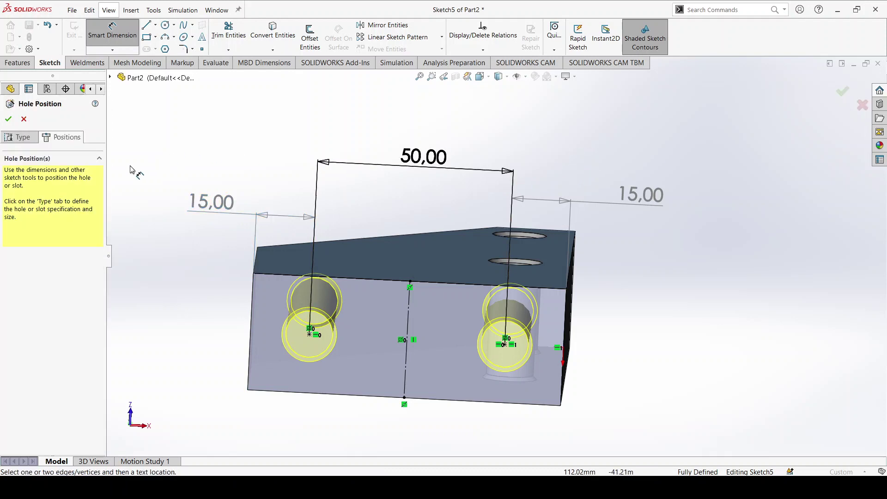
left_click(31, 143)
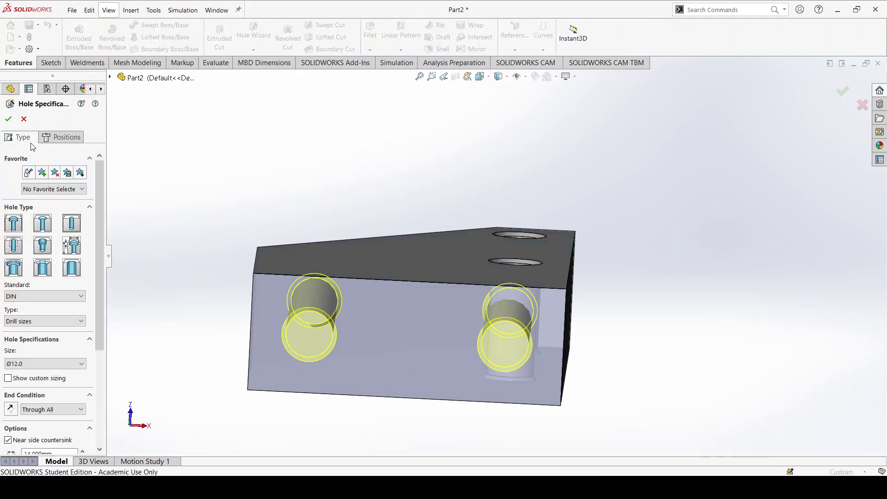
Choose a plain tapped hole of size M5.
left_click(18, 246)
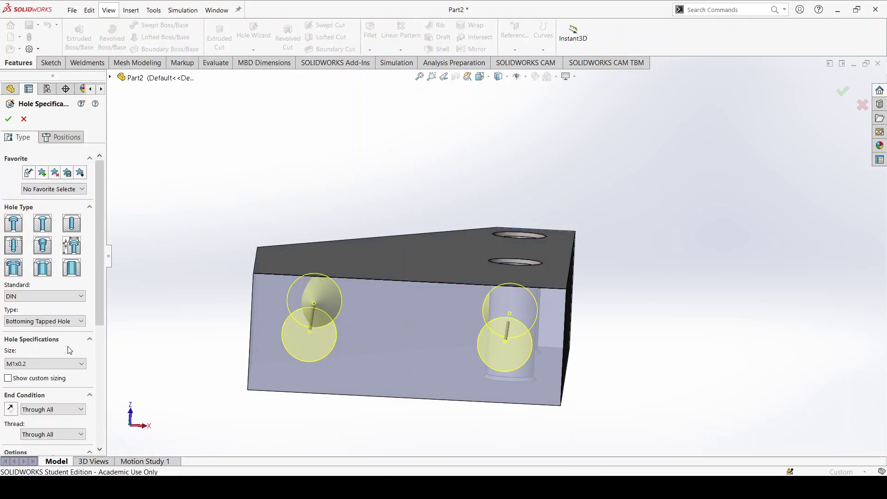
left_click(62, 325)
left_click(36, 386)
scroll(102, 321, "down", 4)
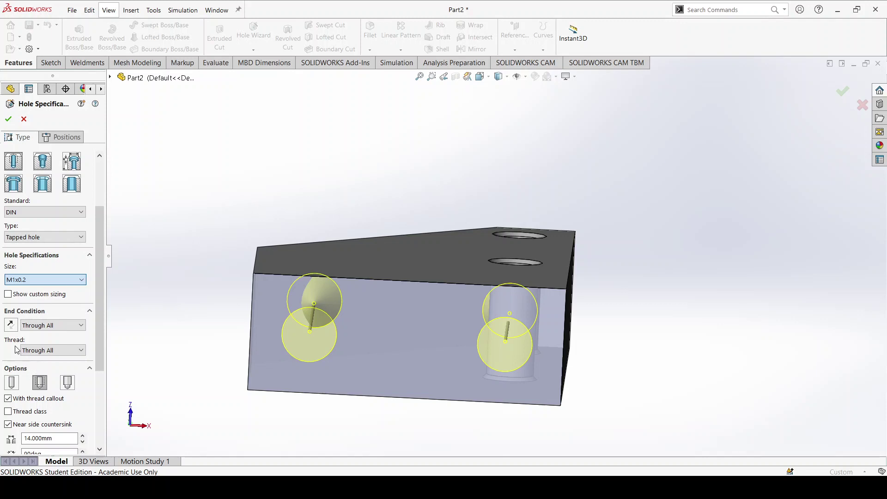
type("M5")
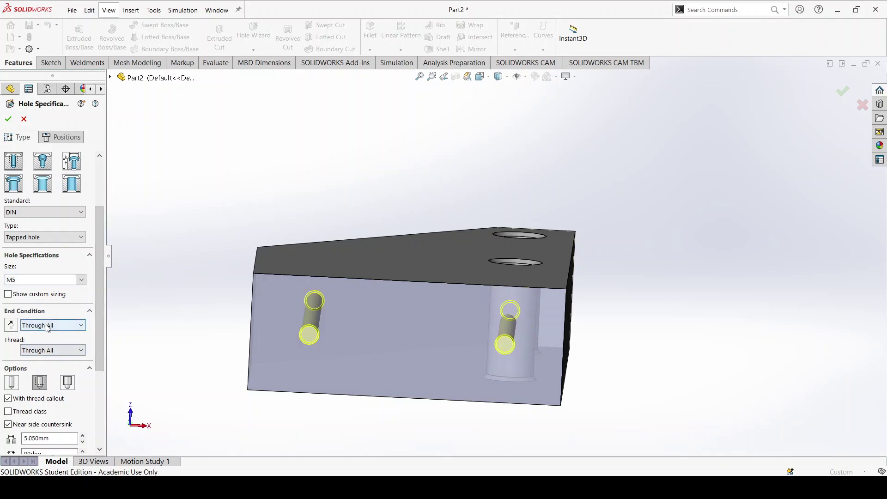
scroll(48, 329, "up", 1)
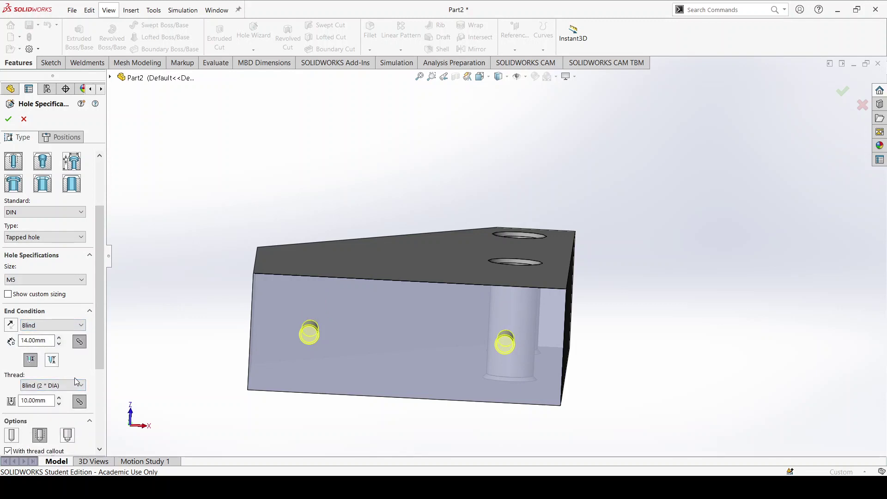
Set 20 mm thread and 22.4 mm blind depth, without near side countersink, and finish the holes.
left_click_drag(48, 400, 21, 400)
type("20")
key("Tab")
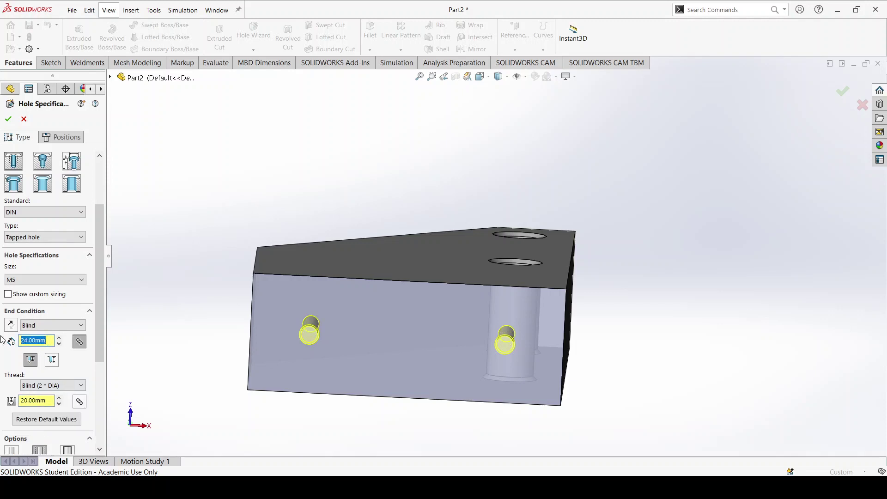
type("22.")
left_click_drag(99, 298, 101, 358)
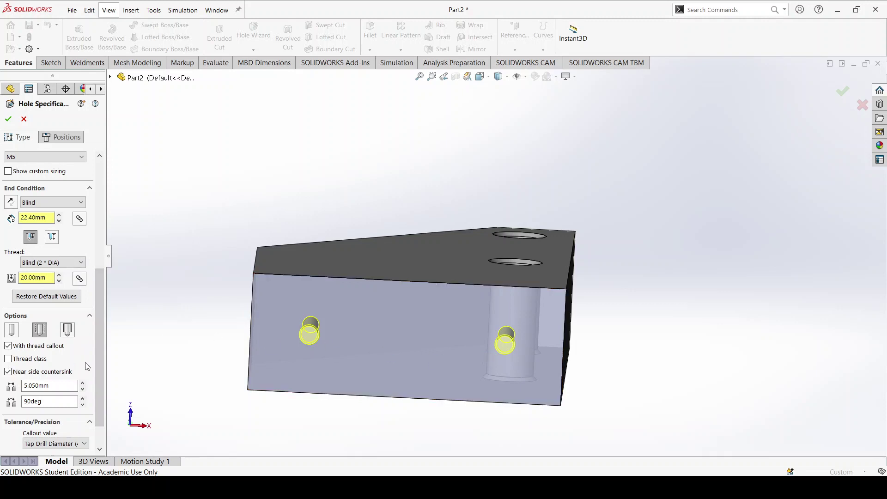
left_click(44, 373)
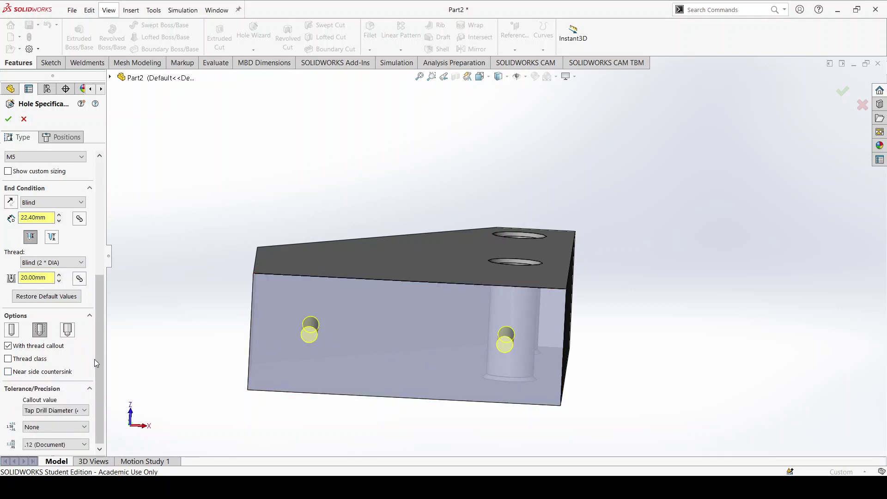
left_click(8, 119)
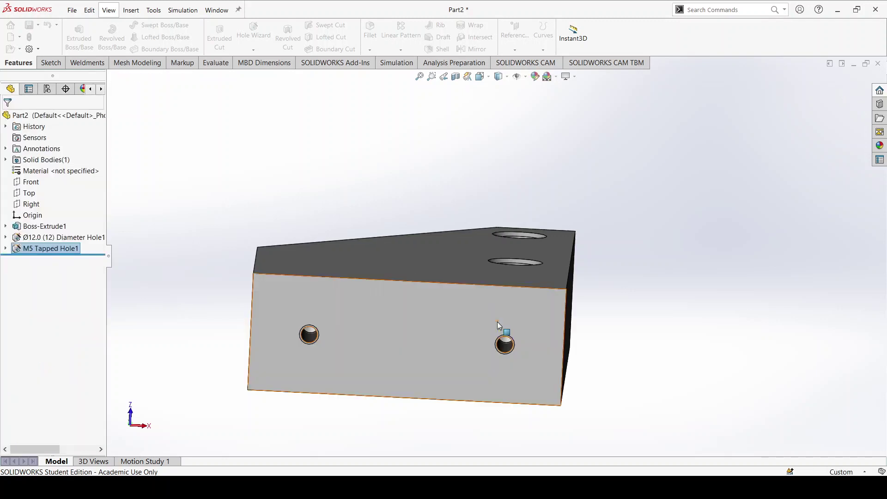
Orbit the part and select its Material entry to change the material.
mouse_move(549, 209)
middle_mouse_down()
mouse_move(519, 289)
mouse_move(521, 337)
middle_mouse_up()
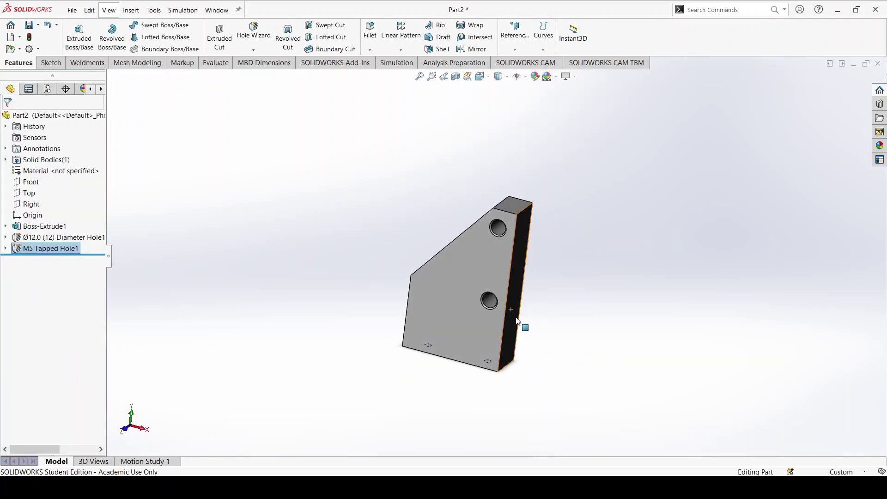
left_click(55, 173)
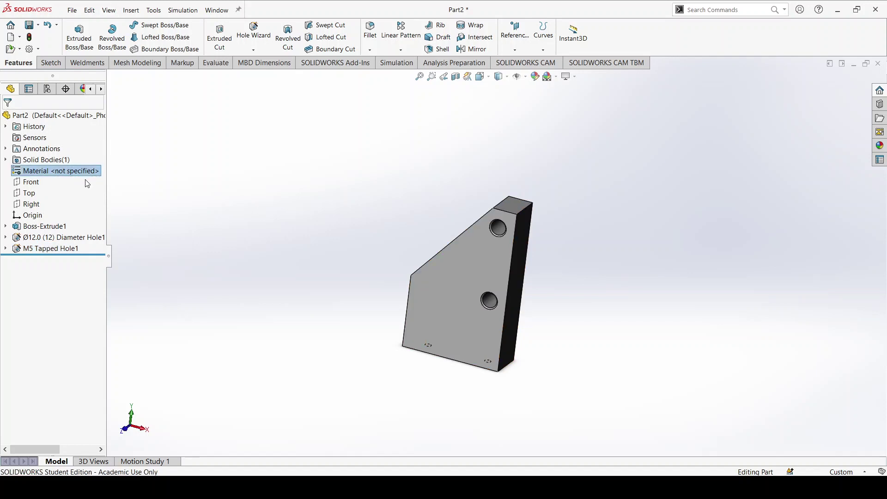